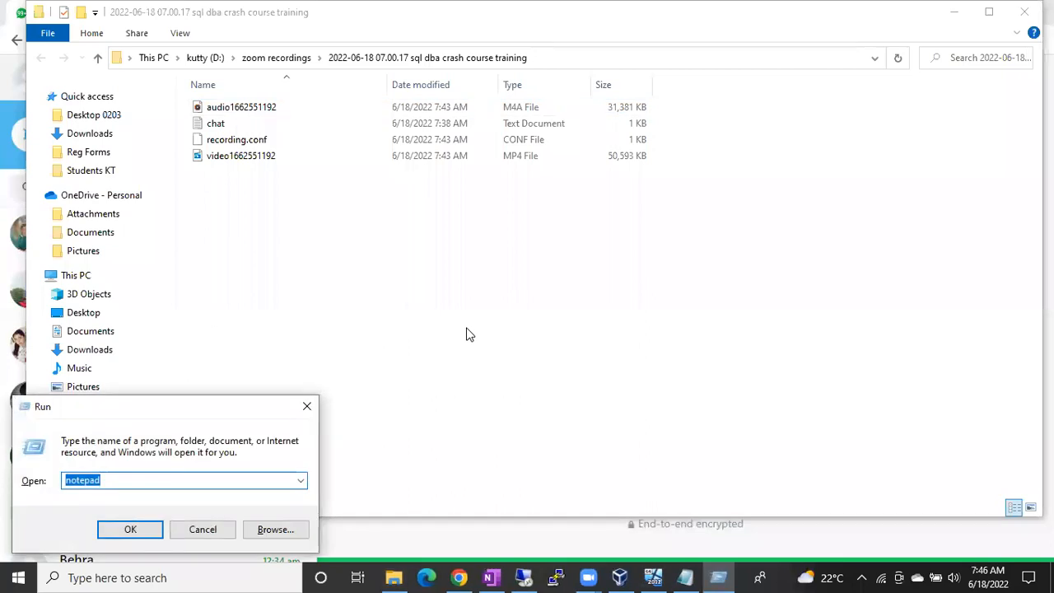
Step: Try to connect to 192.168.1.9 over Remote Desktop with a different account, entering its user name and password and accepting the certificate warning
key("Return")
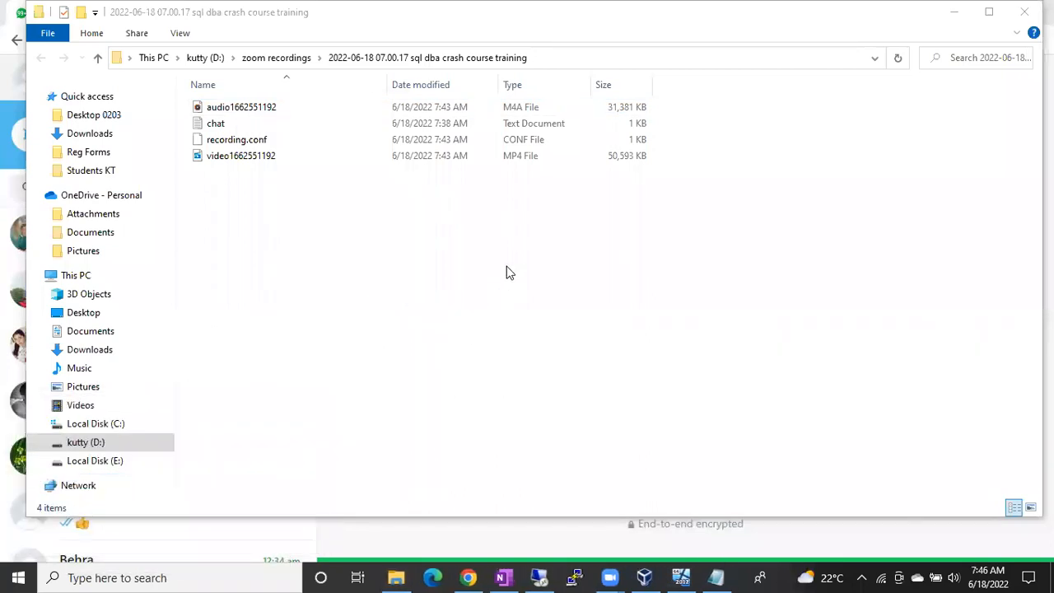
left_click(583, 270)
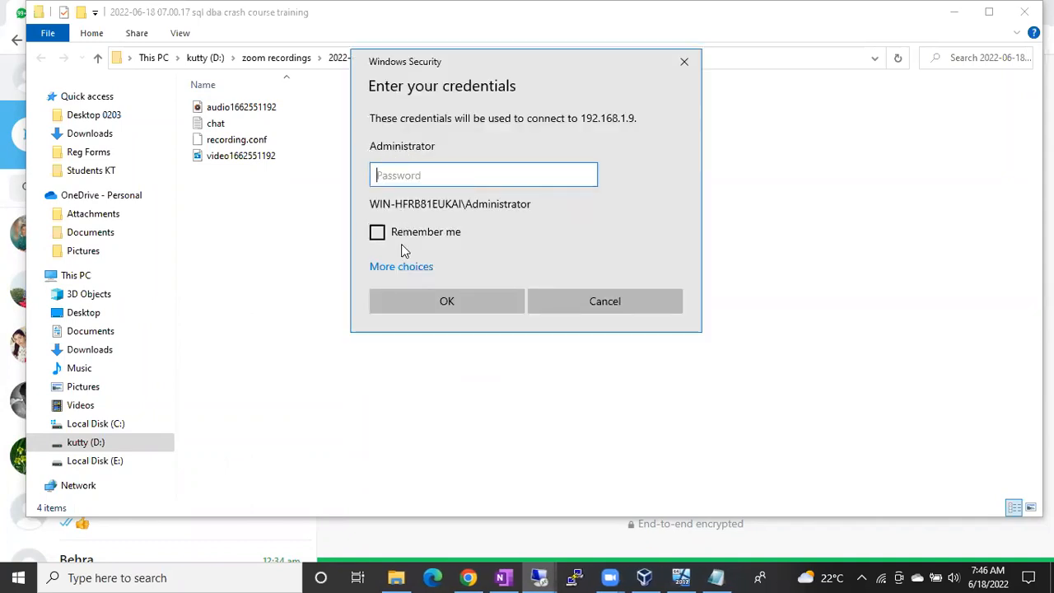
left_click(401, 266)
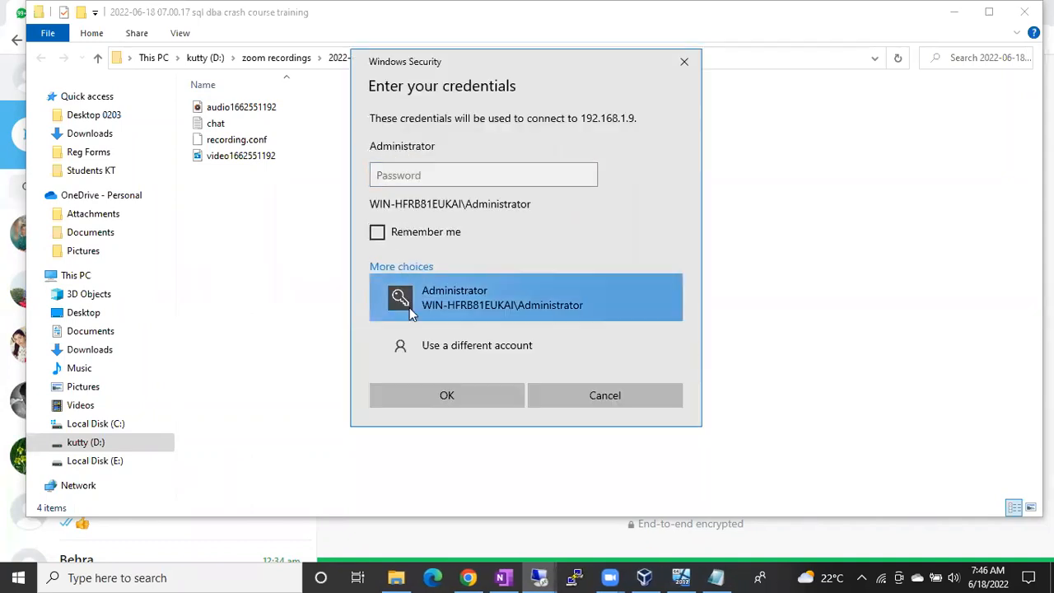
left_click(429, 349)
type("Vaibhav")
key("Tab")
type("*************")
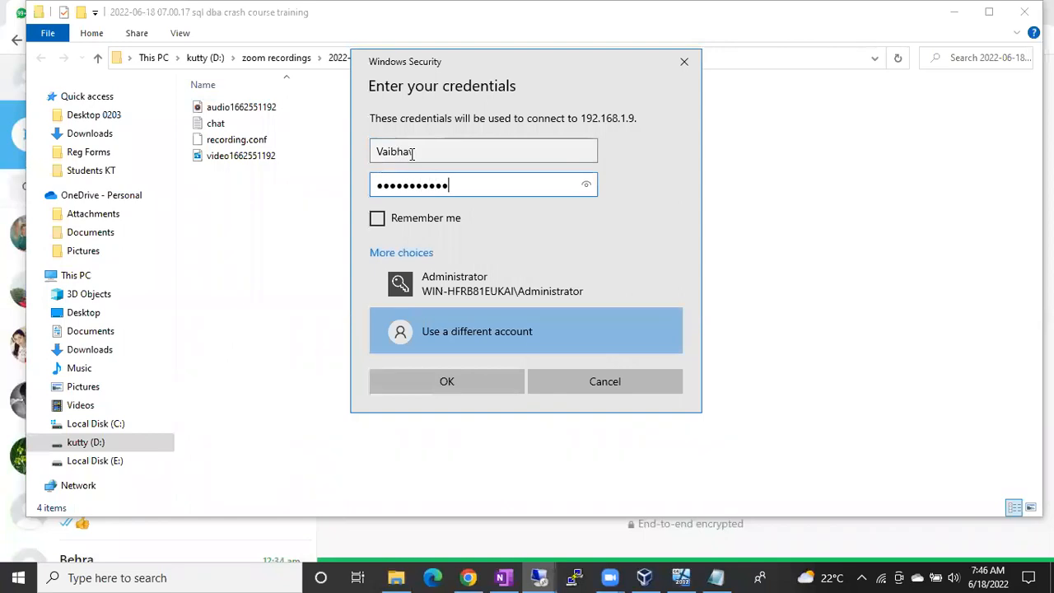
key("Return")
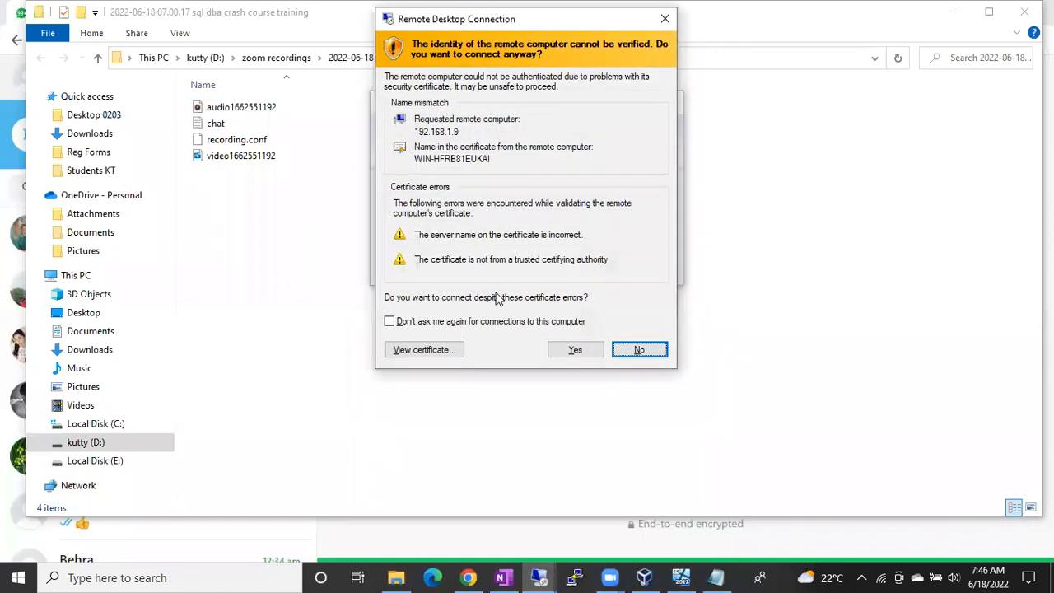
left_click(575, 350)
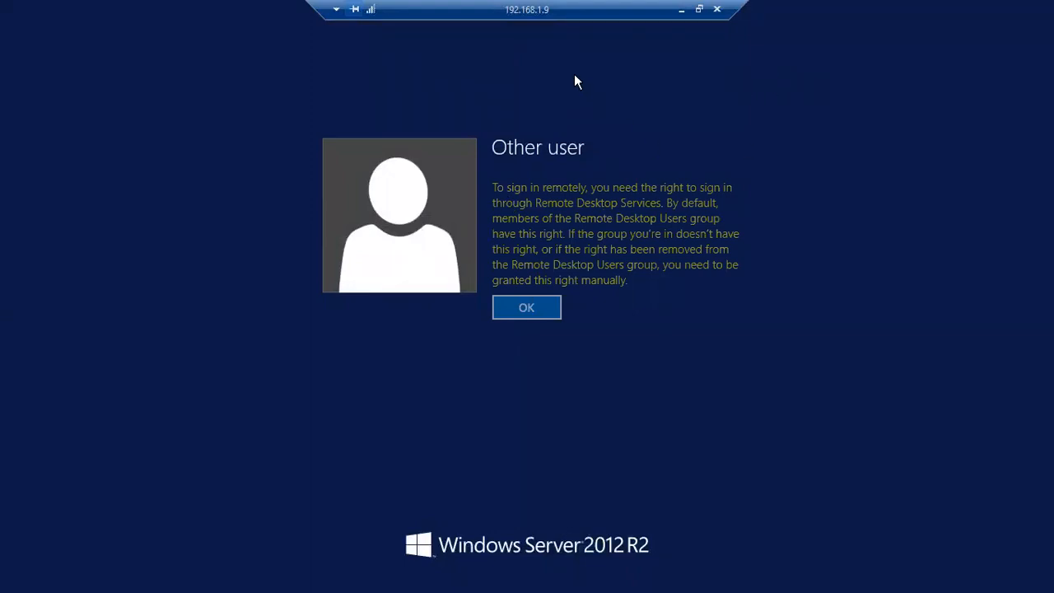
left_click(648, 303)
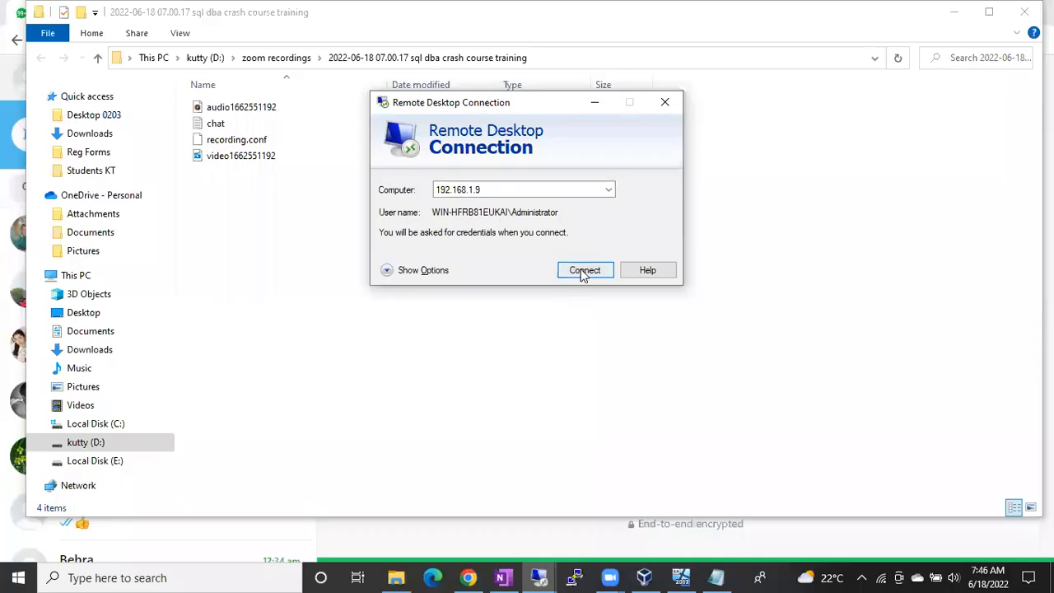
Step: Switch to the existing remote session on 192.168.1.9 and restore the non-administrator's Management Studio window so it sits beside the administrator's
left_click(581, 271)
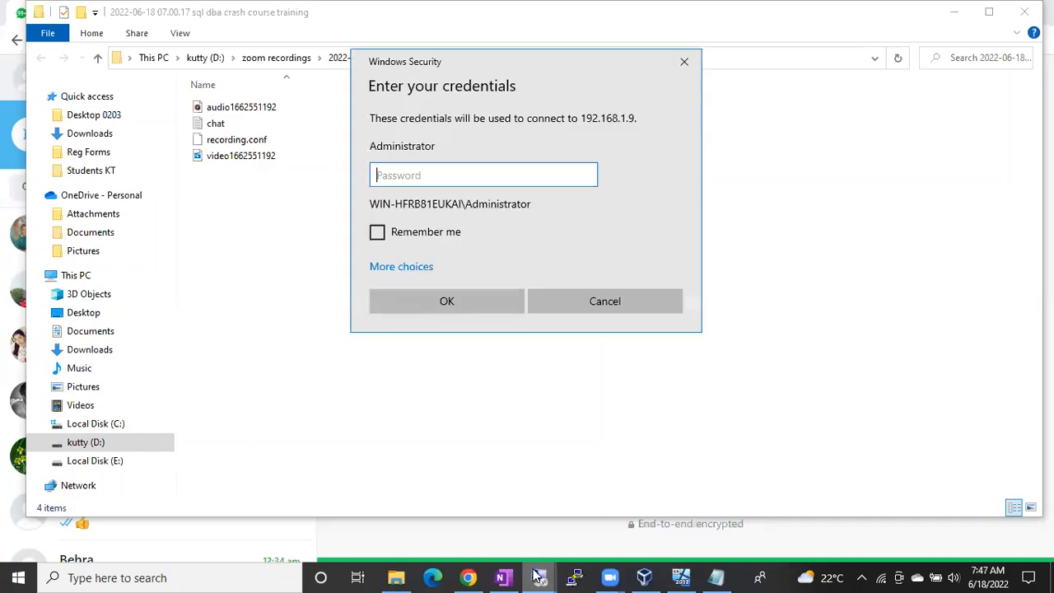
mouse_move(539, 576)
left_click(459, 517)
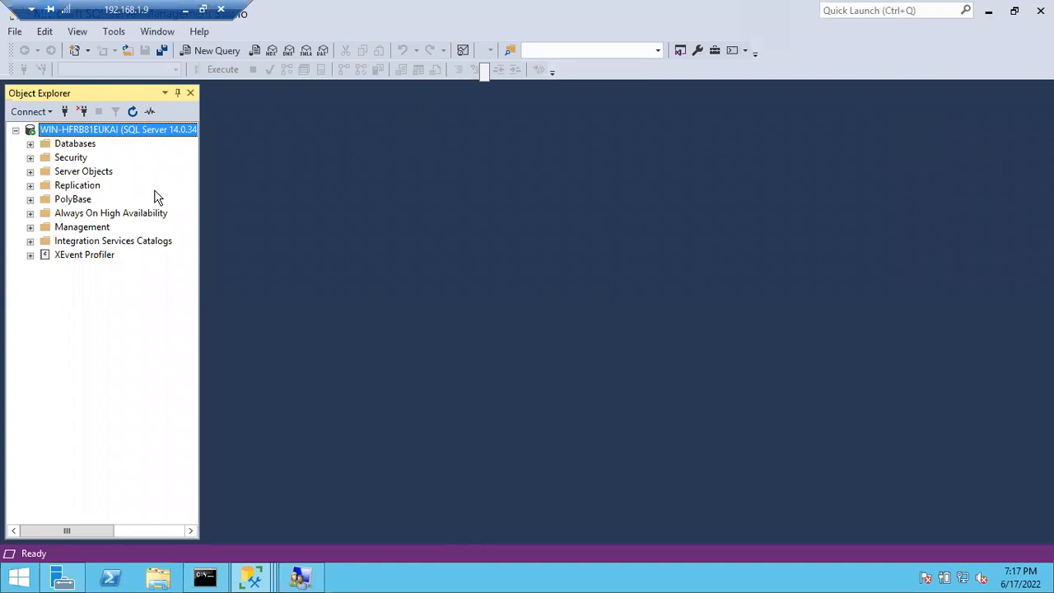
double_click(548, 17)
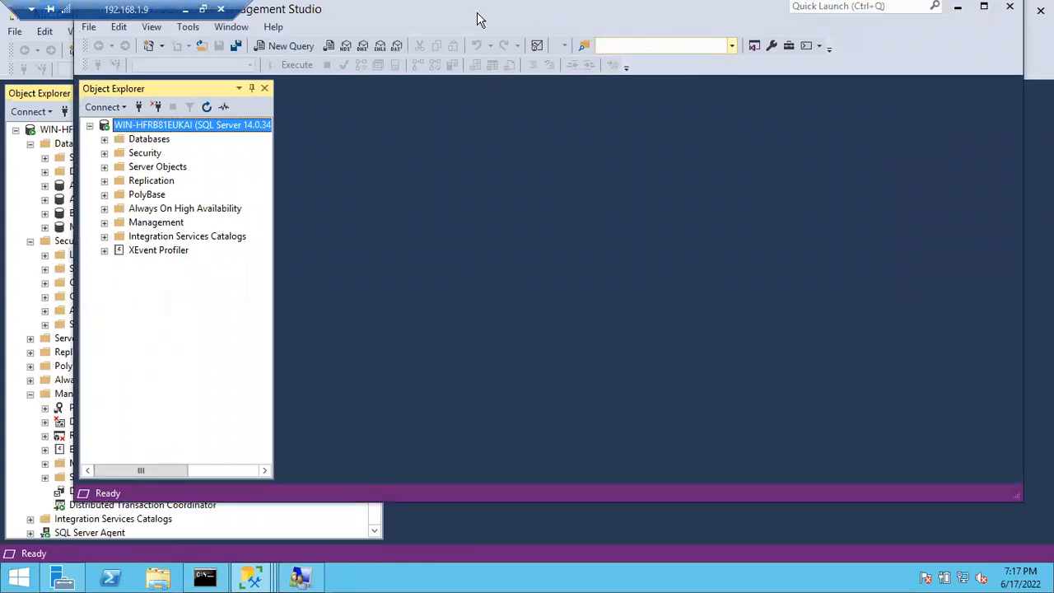
left_click_drag(507, 24, 667, 84)
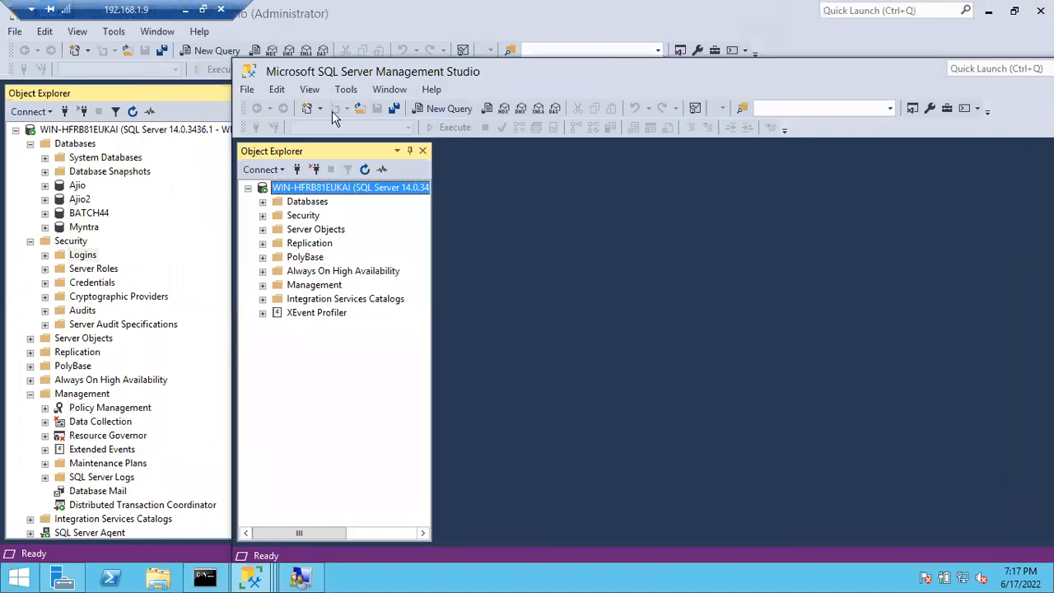
Step: Collapse the Databases, Security and Management folders in the administrator's Object Explorer
left_click(30, 144)
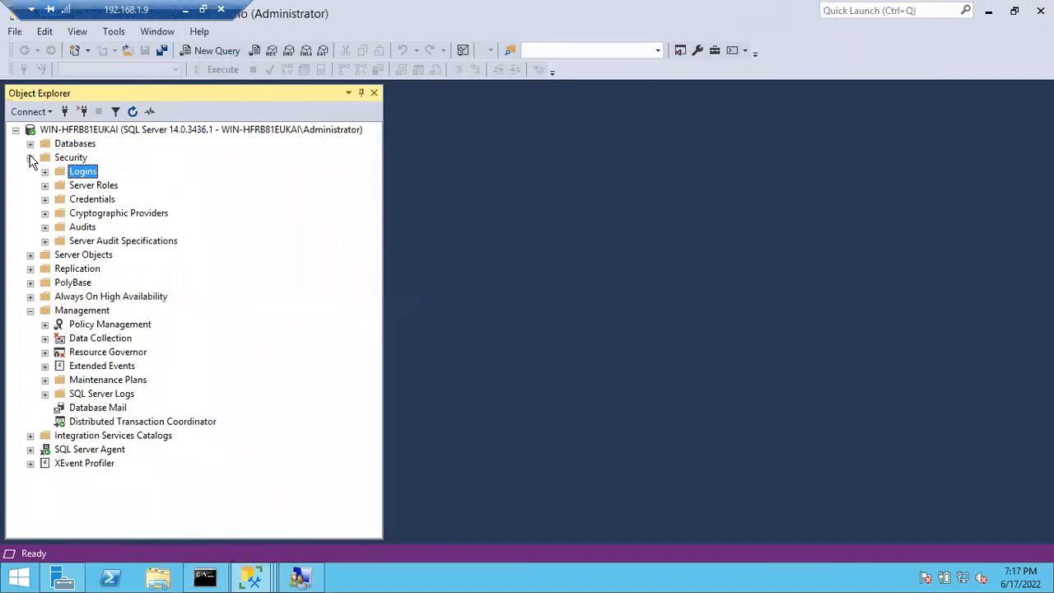
left_click(30, 157)
left_click(30, 227)
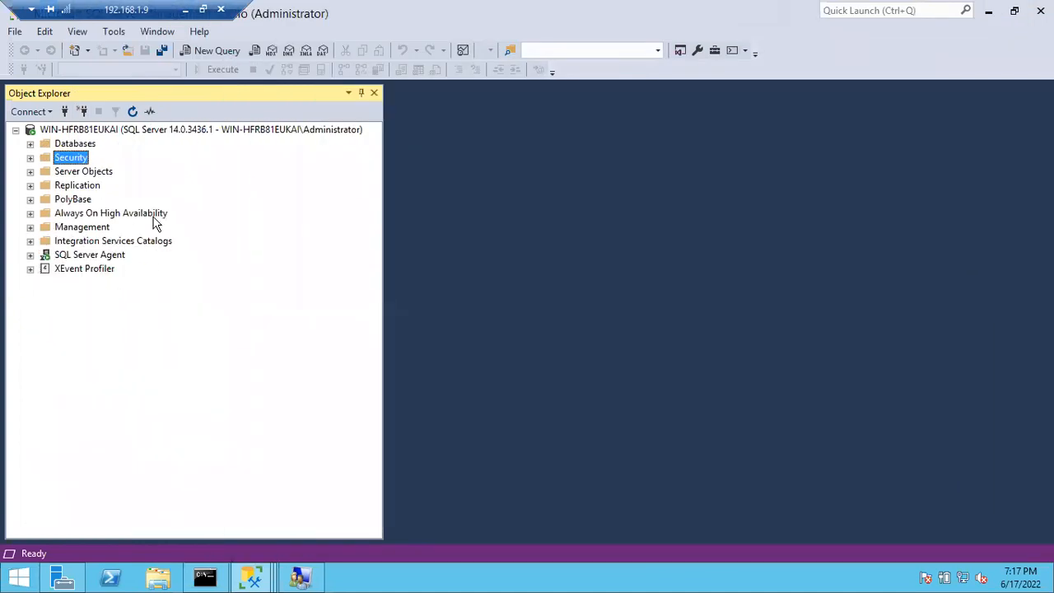
Step: Bring the non-administrator's Management Studio window forward and widen its Object Explorer until the full connection name fits
key("alt+Tab")
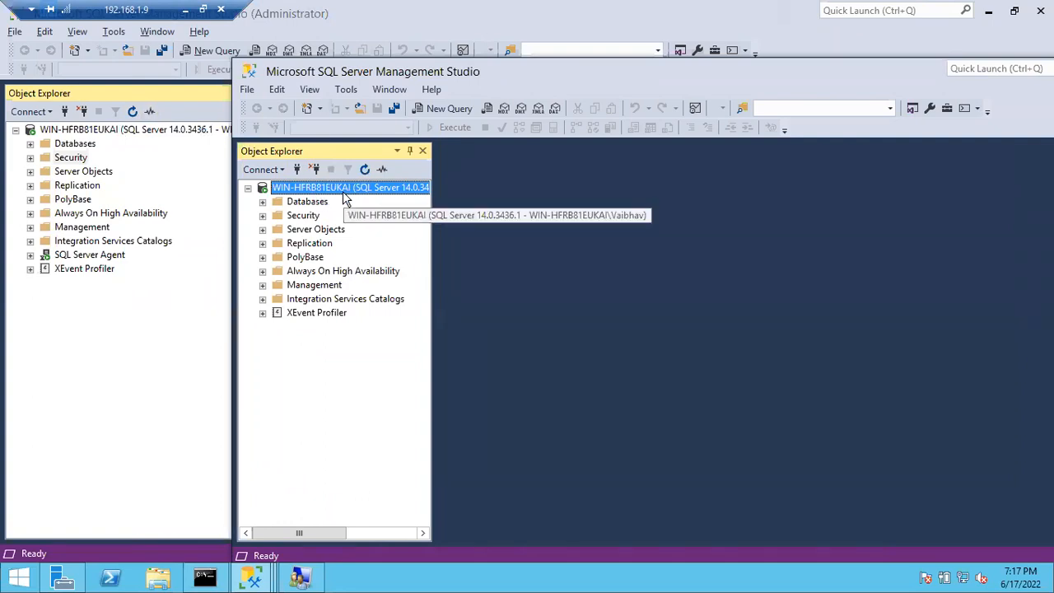
left_click(74, 256)
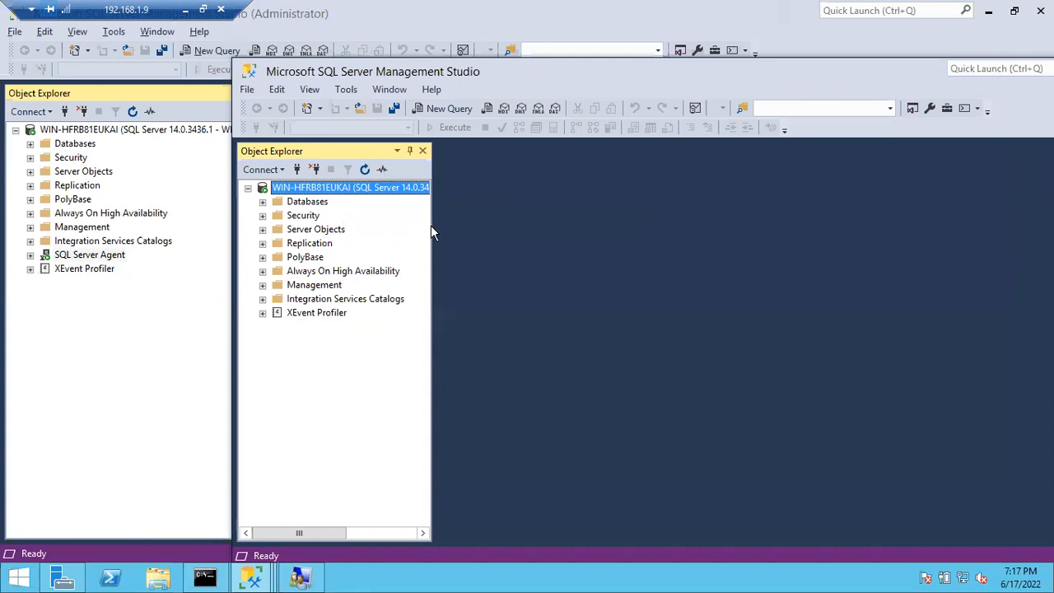
left_click_drag(432, 226, 592, 216)
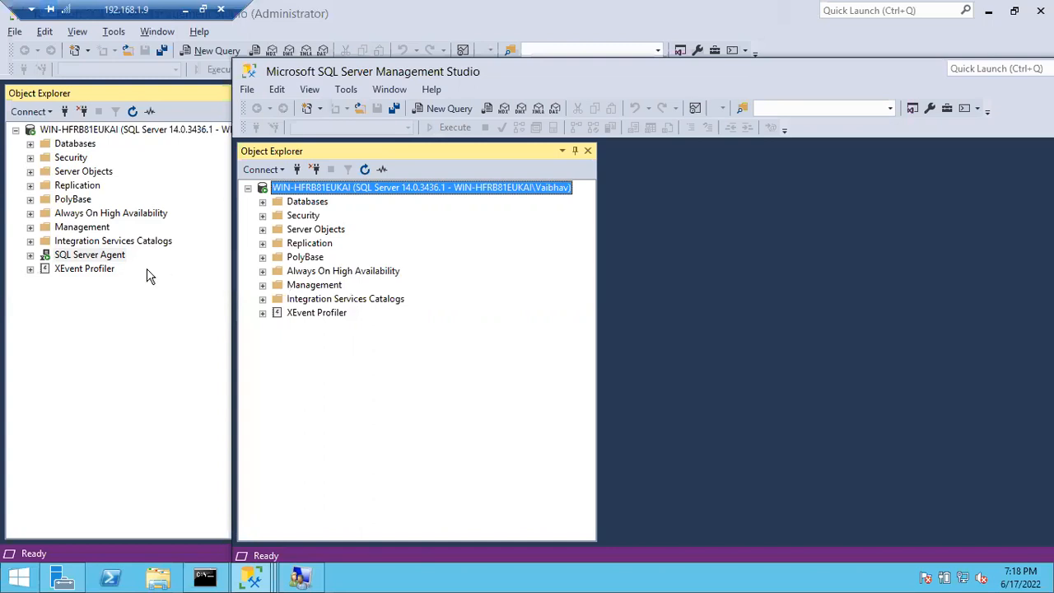
Step: Try to expand the Ajio, Ajio2 and BATCH44 databases in the non-administrator's connection, dismissing any message
left_click(262, 202)
left_click(278, 243)
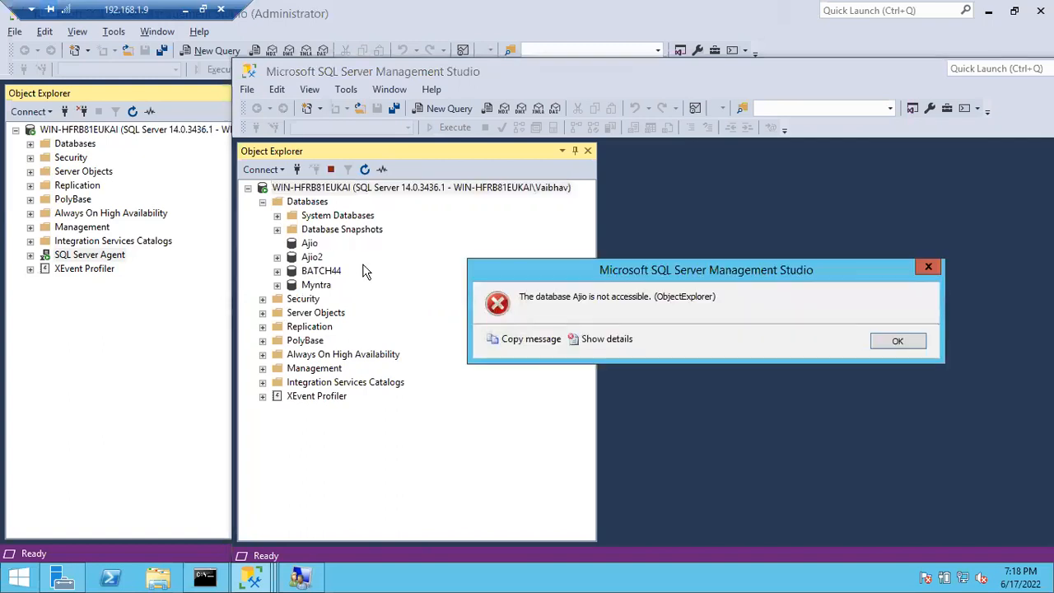
left_click(890, 343)
left_click(277, 257)
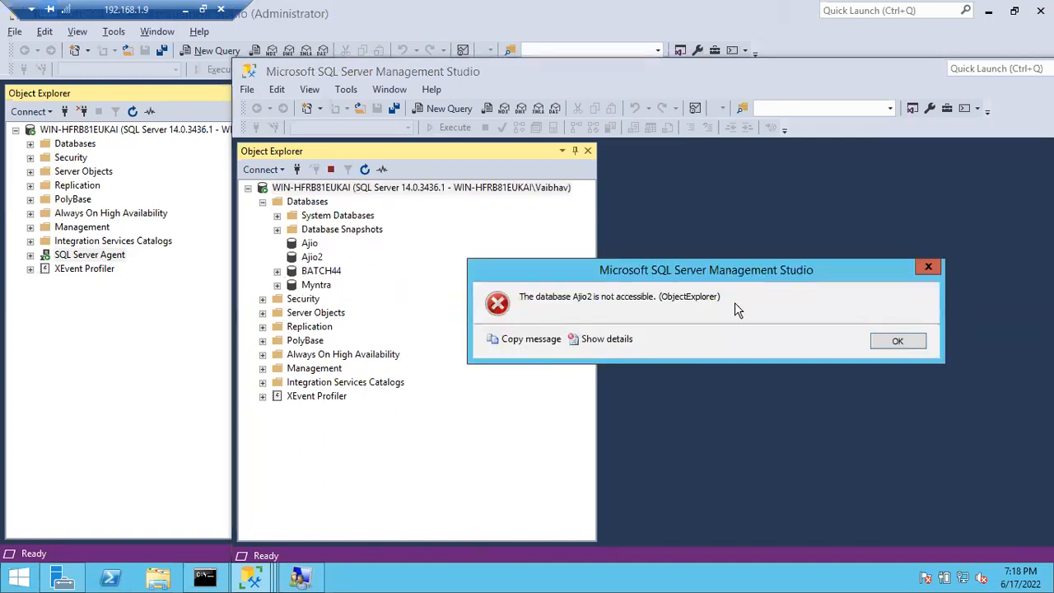
left_click(895, 344)
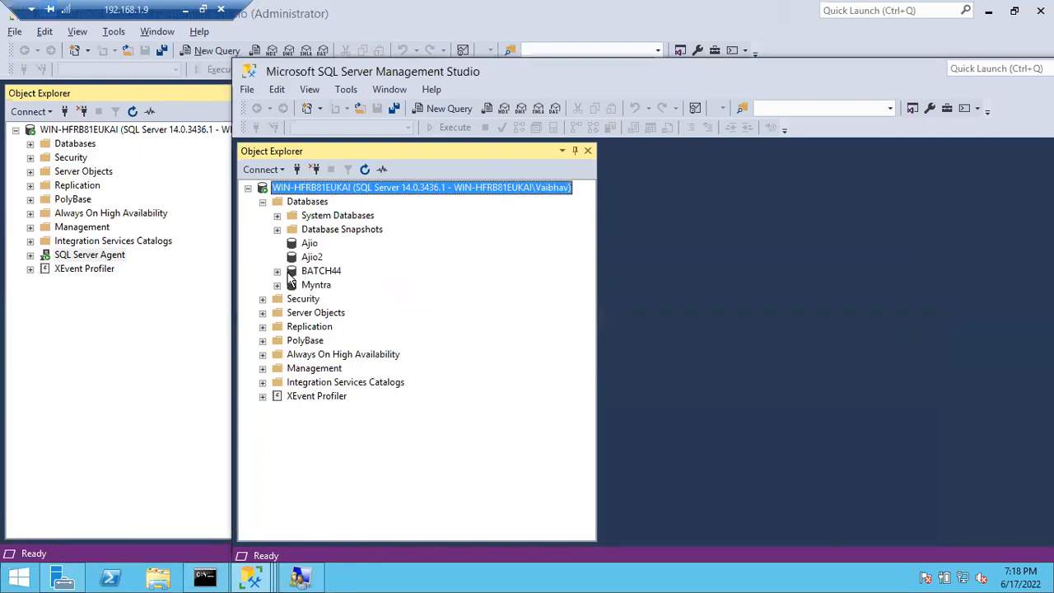
left_click(277, 270)
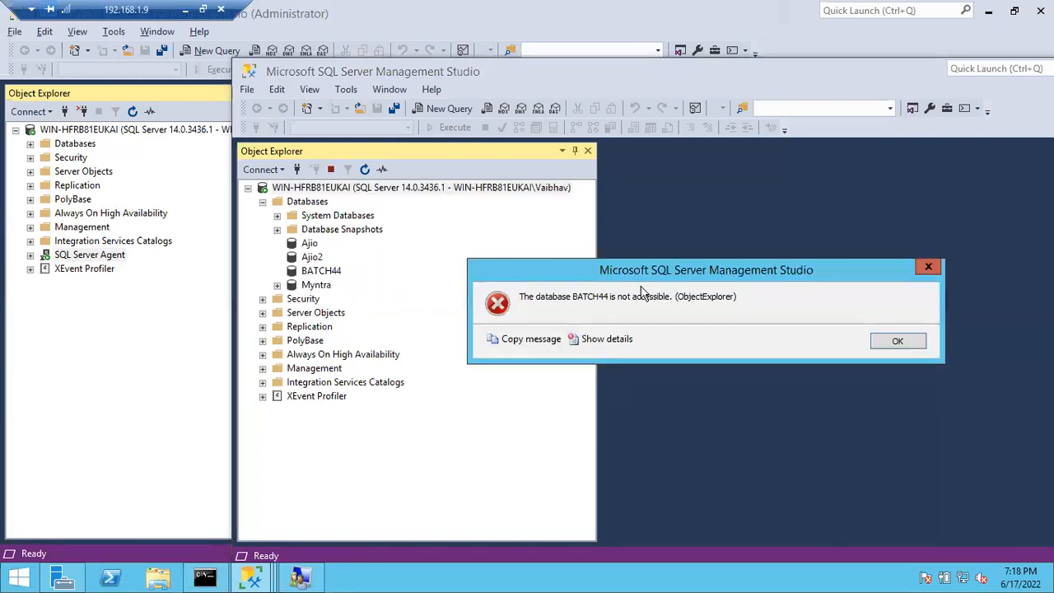
left_click(895, 343)
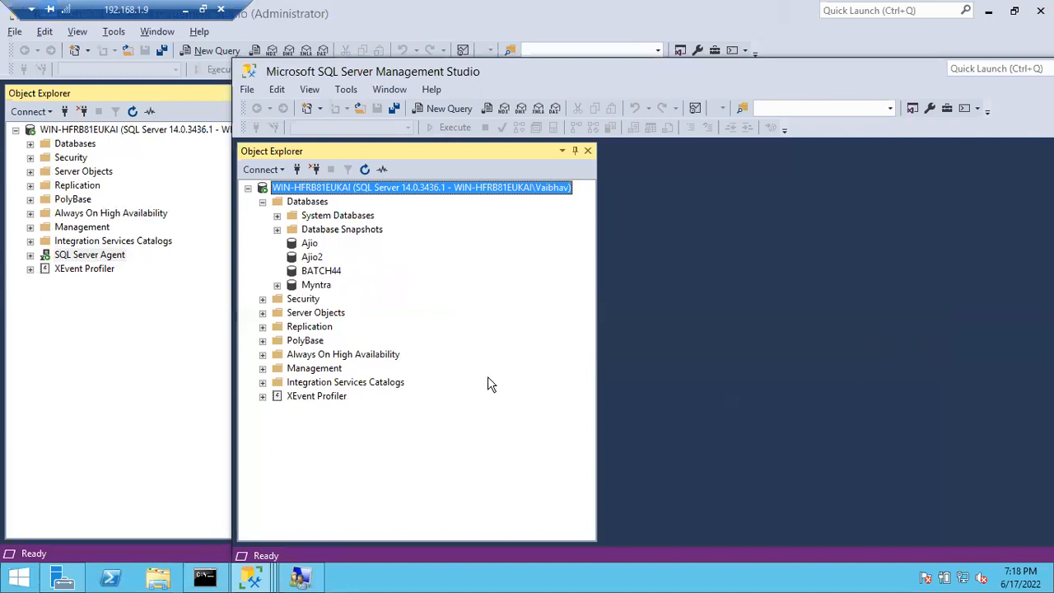
Step: Examine the Ajio, Ajio2 and BATCH44 databases in the administrator's connection by expanding each one and collapsing it again
left_click(189, 379)
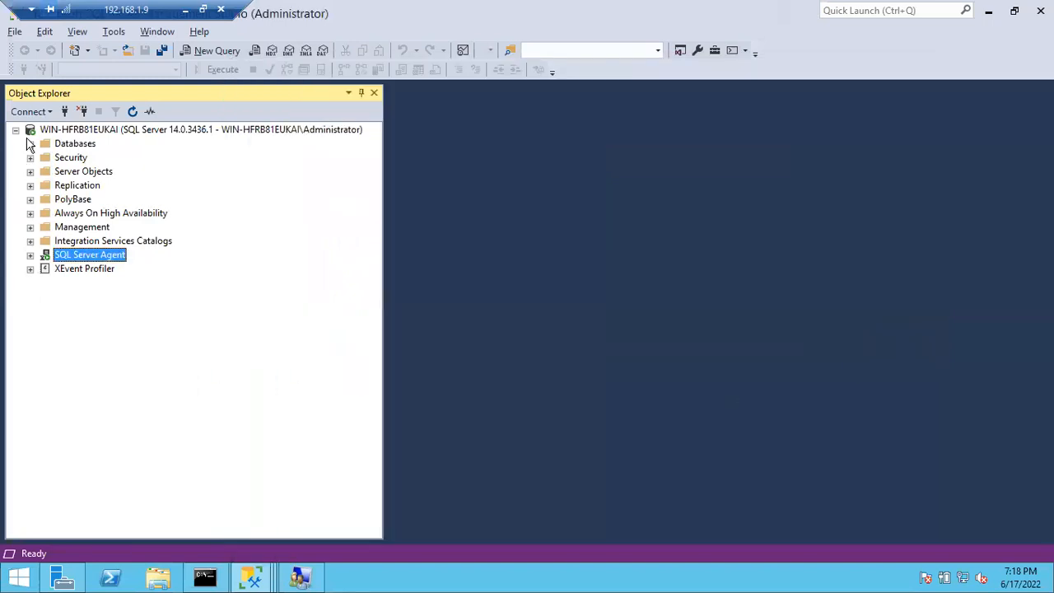
left_click(30, 144)
left_click(46, 185)
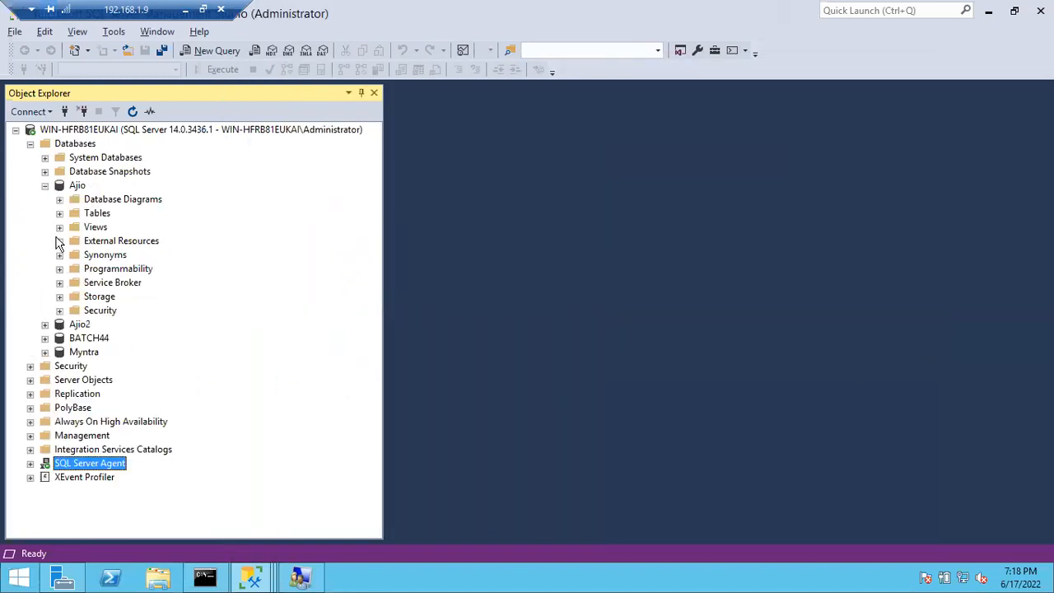
left_click(46, 323)
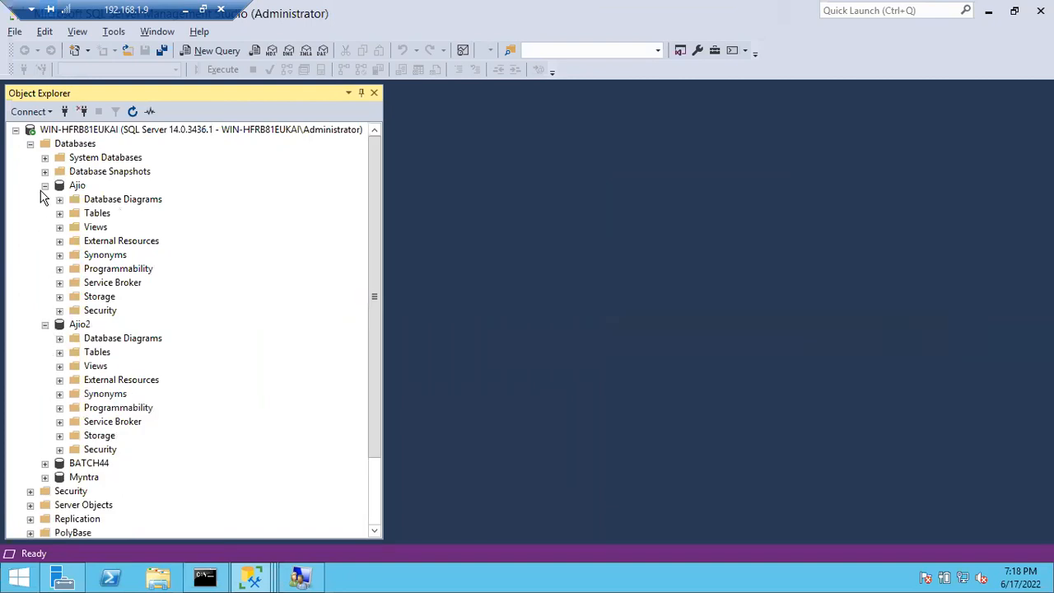
left_click(46, 185)
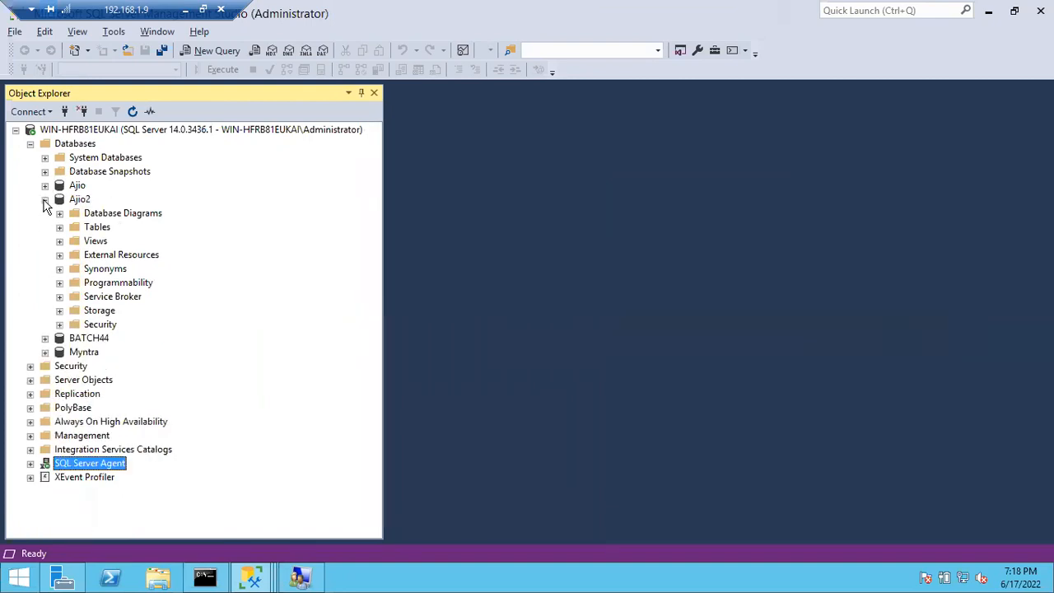
left_click(45, 199)
left_click(45, 213)
left_click(45, 213)
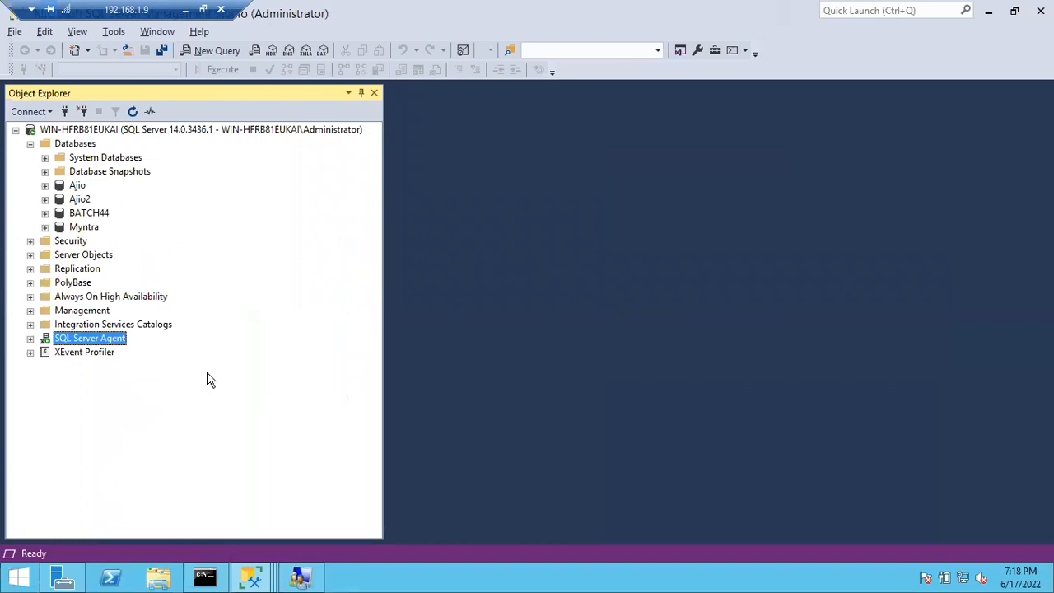
Step: Collapse the Databases folder in the non-administrator's Object Explorer and in the administrator's
left_click(256, 579)
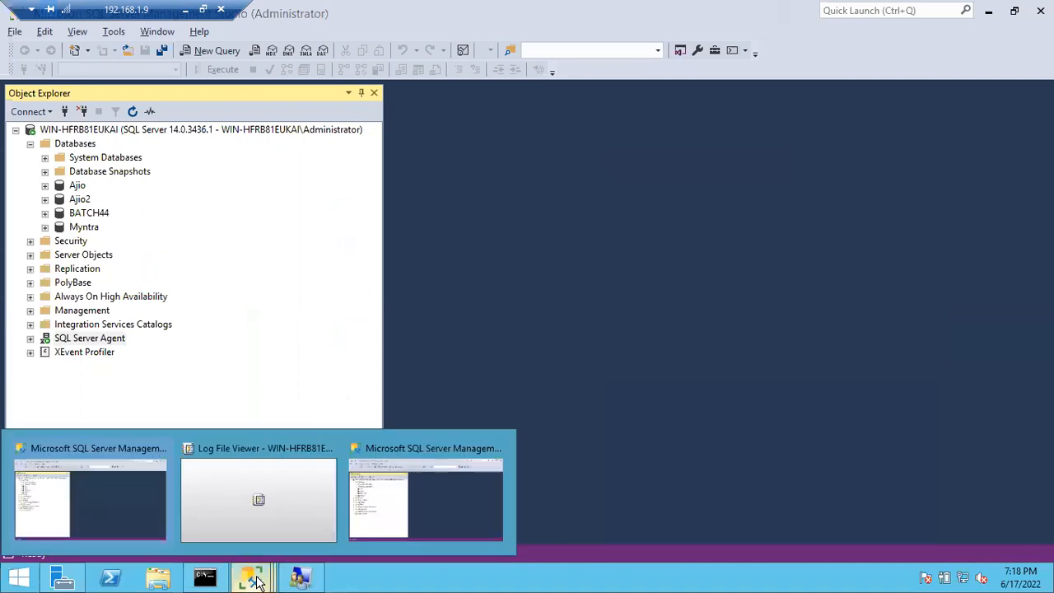
left_click(418, 521)
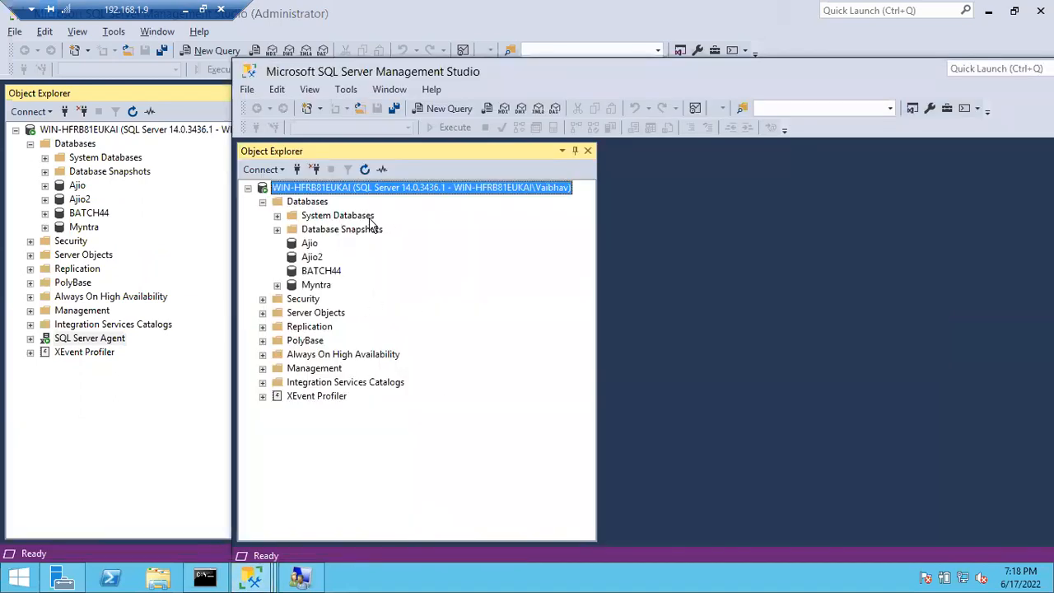
left_click(261, 202)
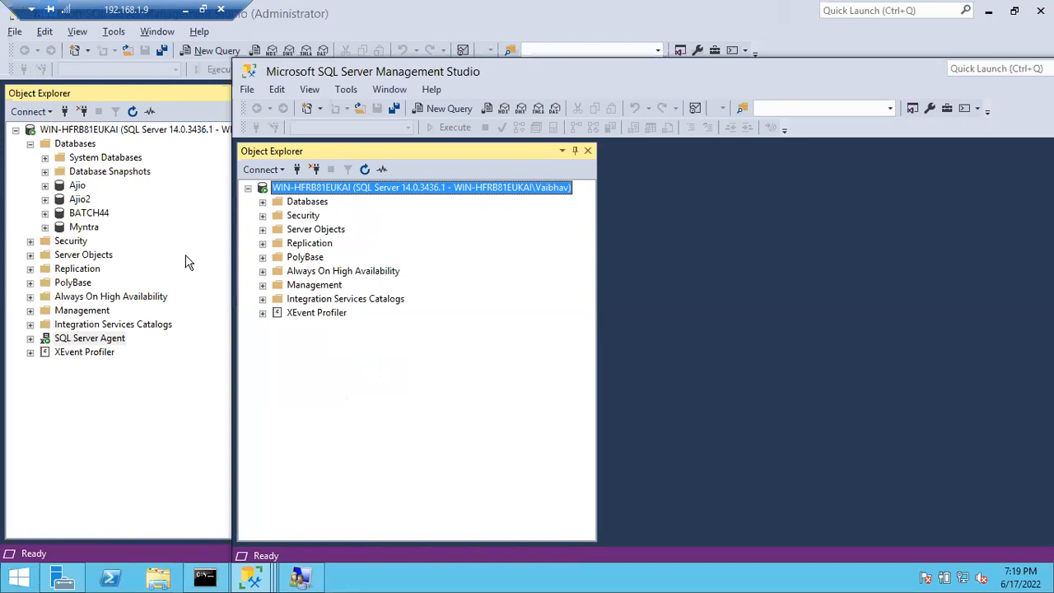
left_click(134, 387)
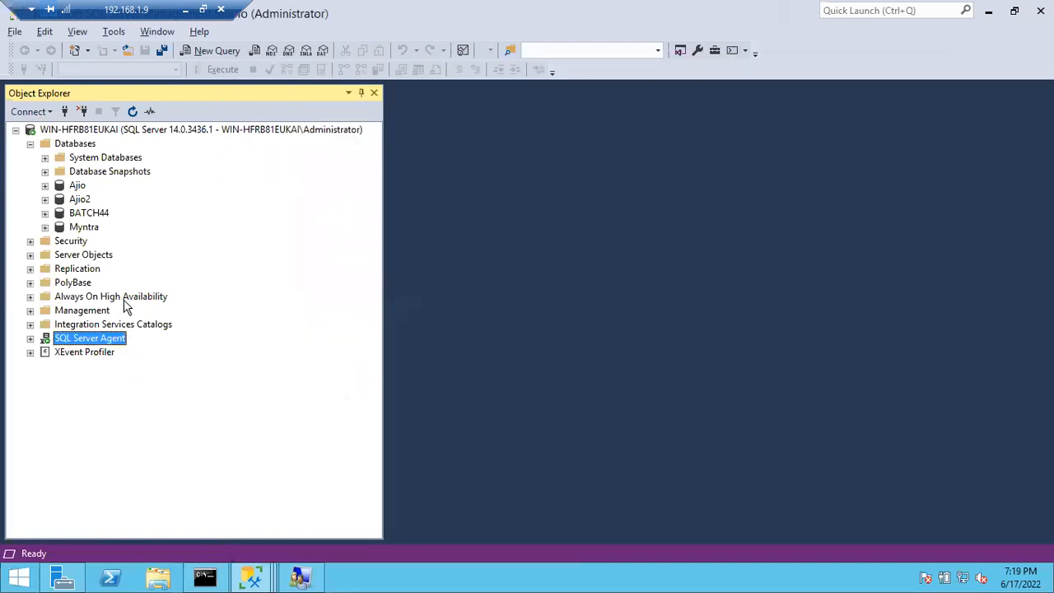
left_click(32, 144)
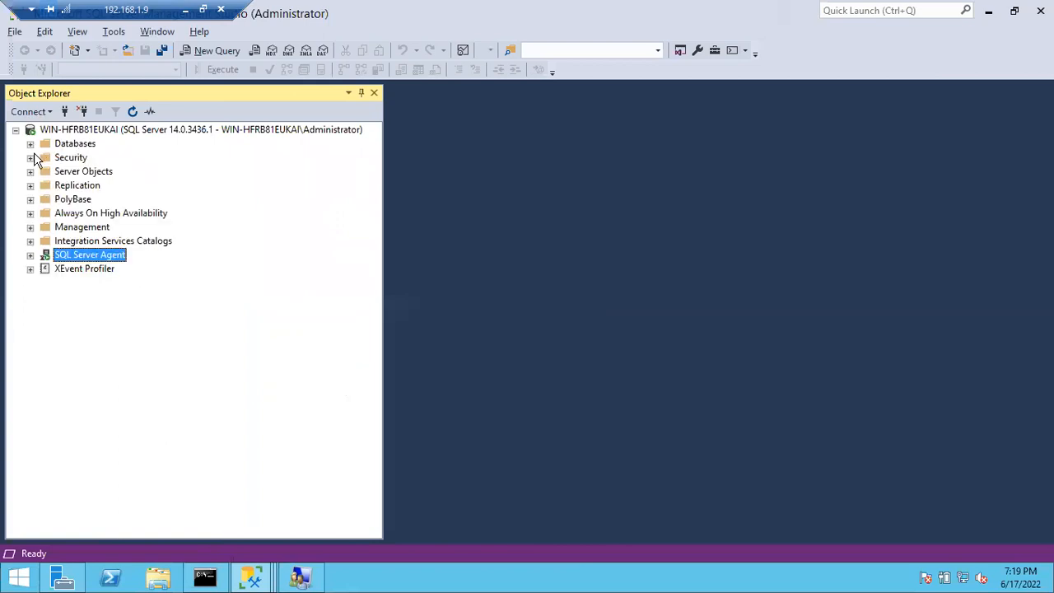
Step: Start a new server login under Security, set it to SQL Server authentication and enter the person's name as login name
left_click(30, 158)
left_click(79, 171)
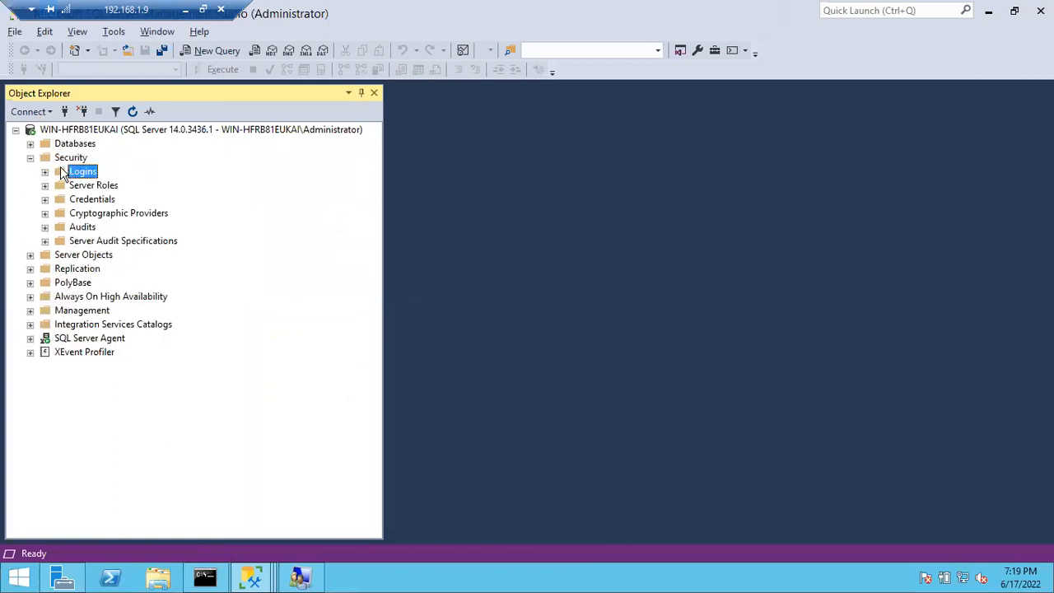
right_click(85, 172)
left_click(140, 181)
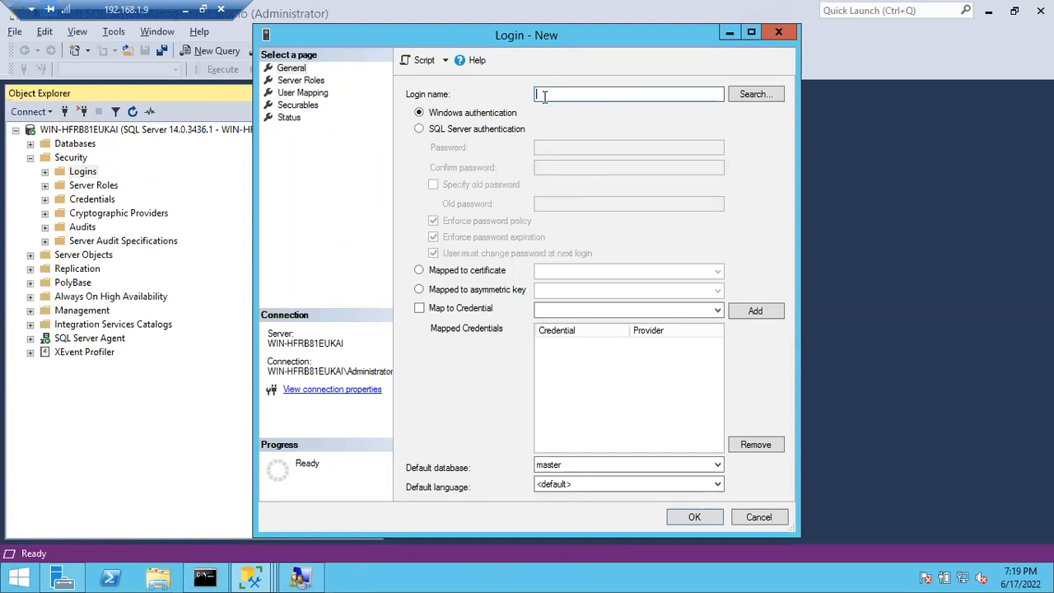
left_click(484, 129)
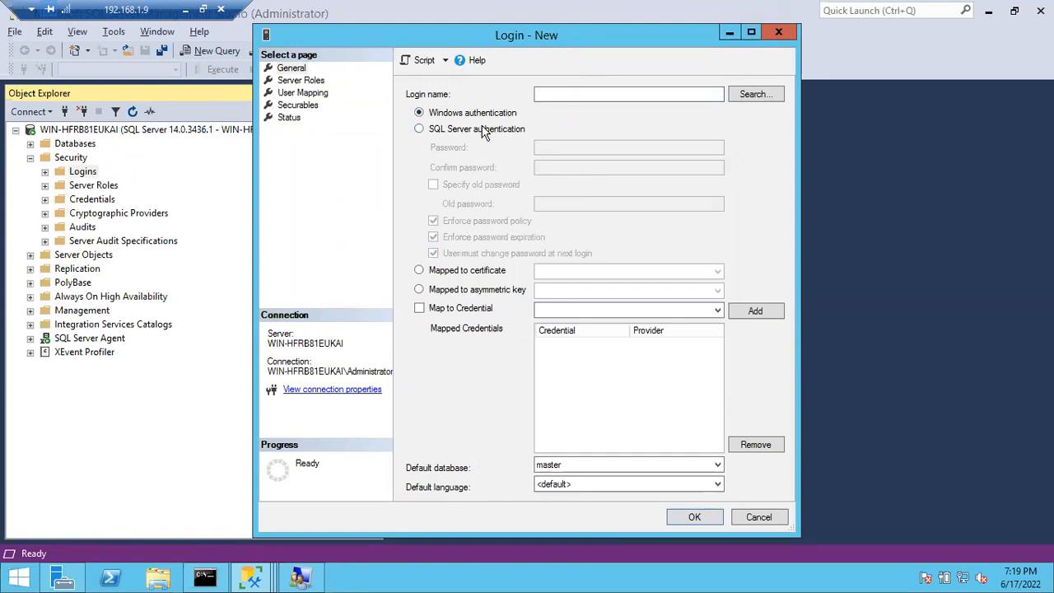
left_click(549, 96)
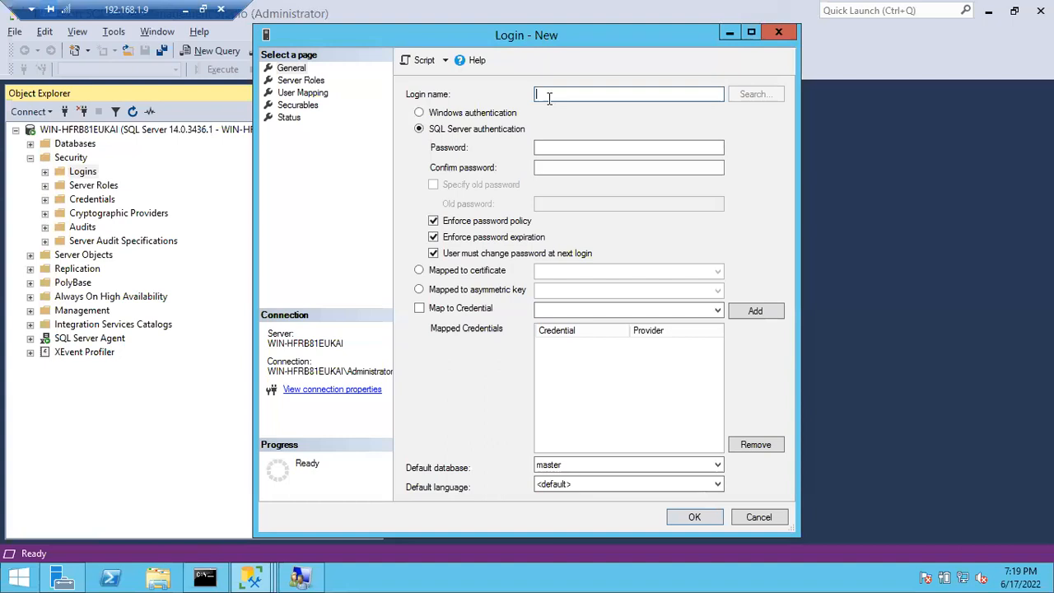
type("Vaibhav")
Step: Enter and confirm the new login's password, keeping the default password options, and create the login
left_click(549, 147)
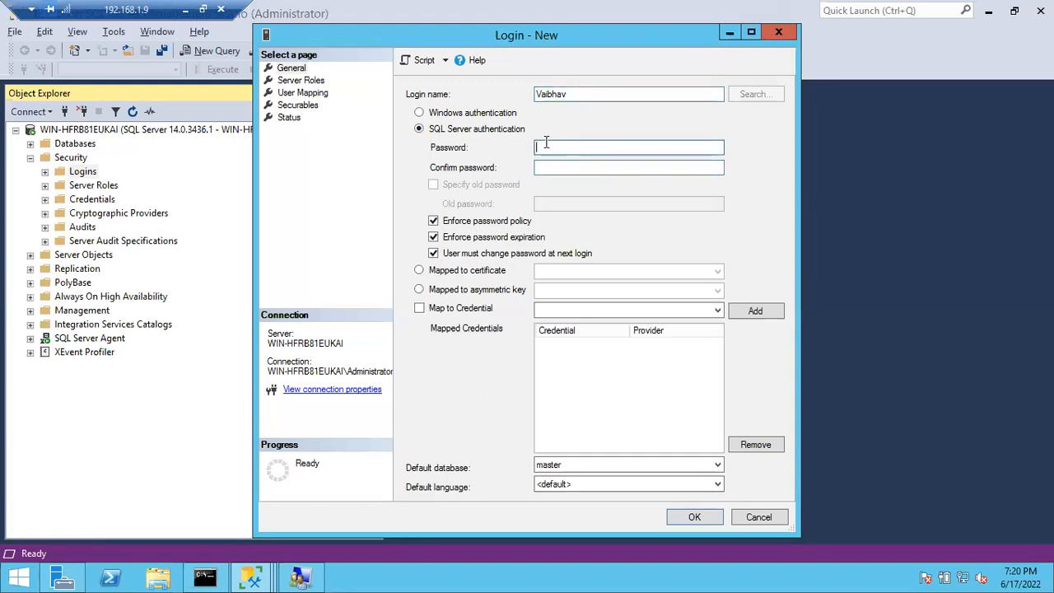
type("*************")
key("Tab")
type("*************")
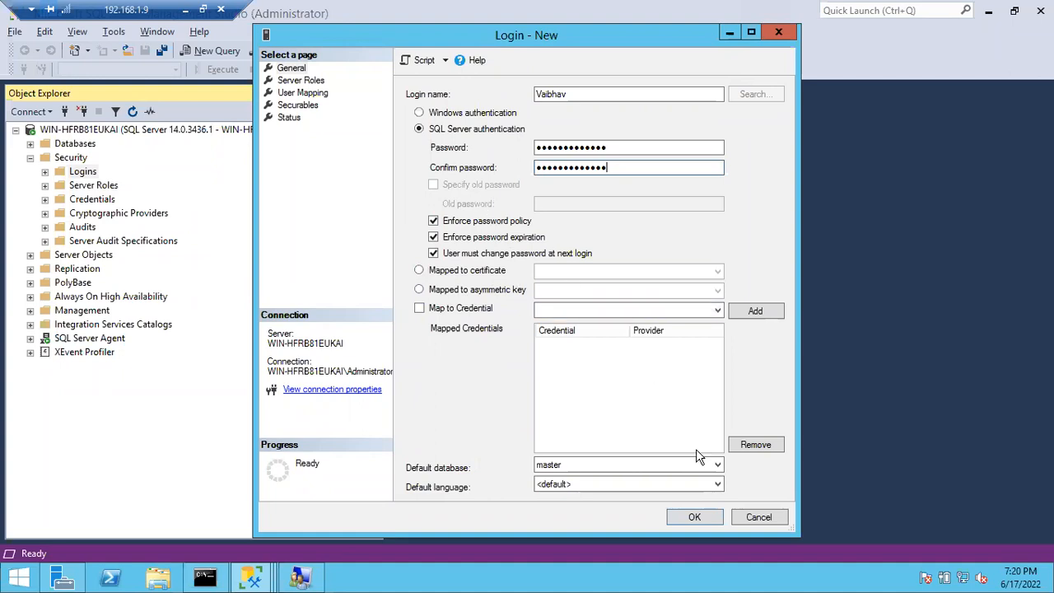
left_click(696, 518)
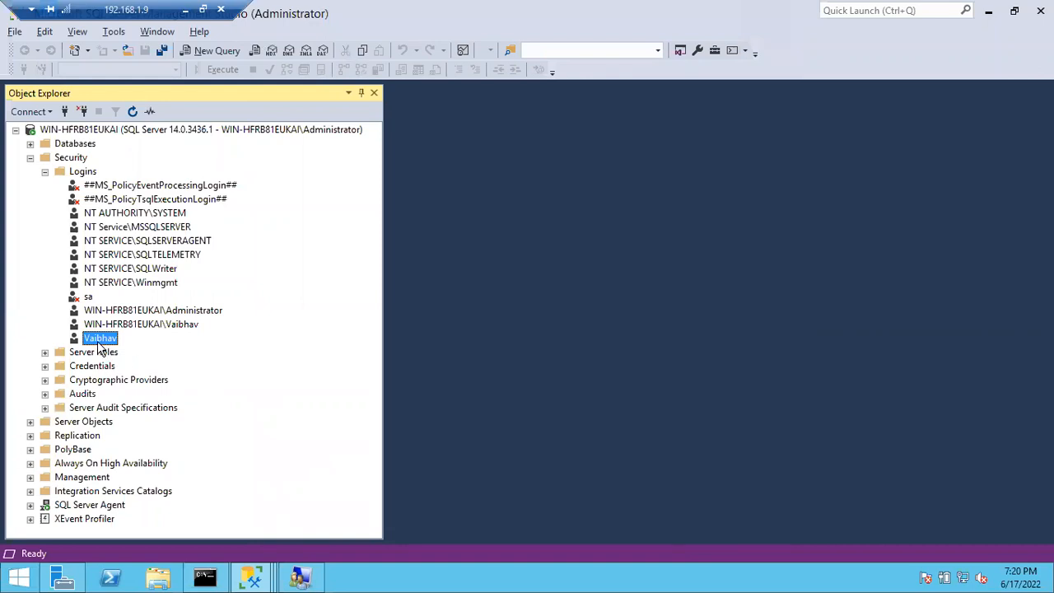
Step: Compare the non-administrator's Windows login with the new SQL Server login of the same name in the Logins list
left_click(121, 325)
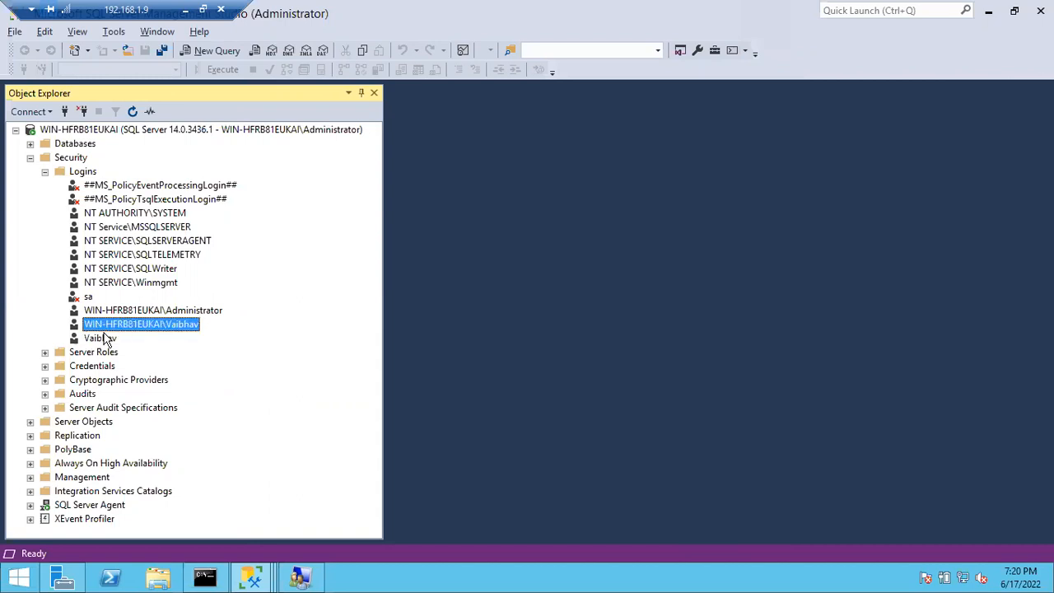
left_click(104, 337)
left_click(107, 325)
left_click(104, 338)
left_click(109, 326)
left_click(104, 338)
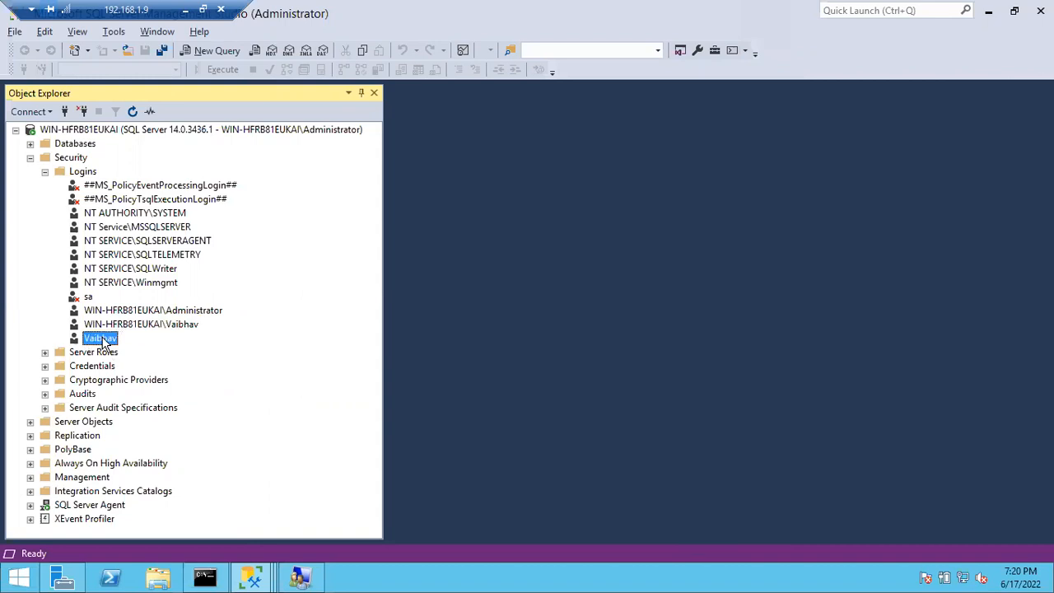
left_click(110, 325)
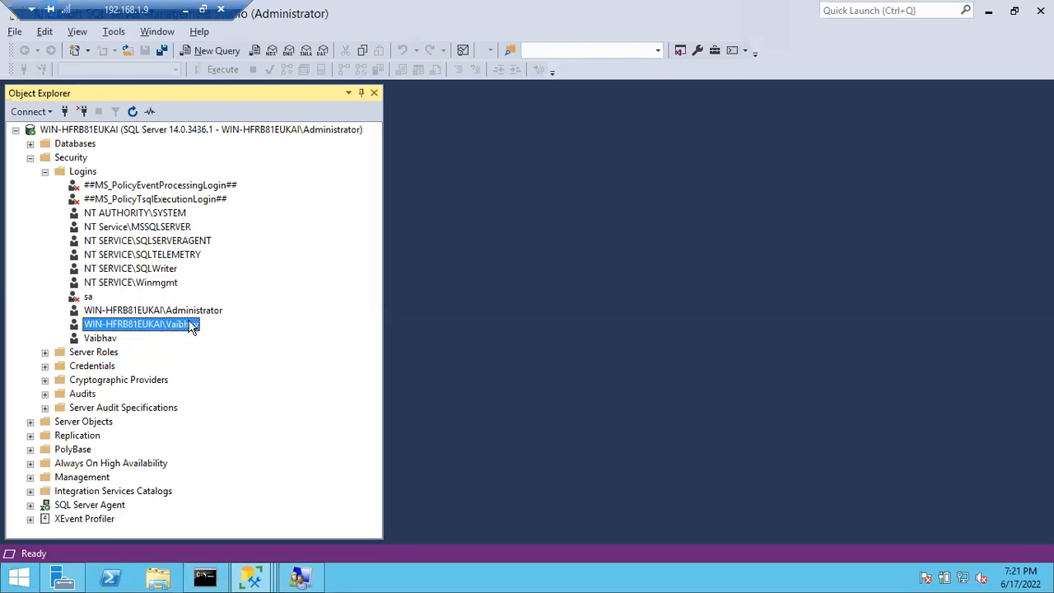
left_click(97, 338)
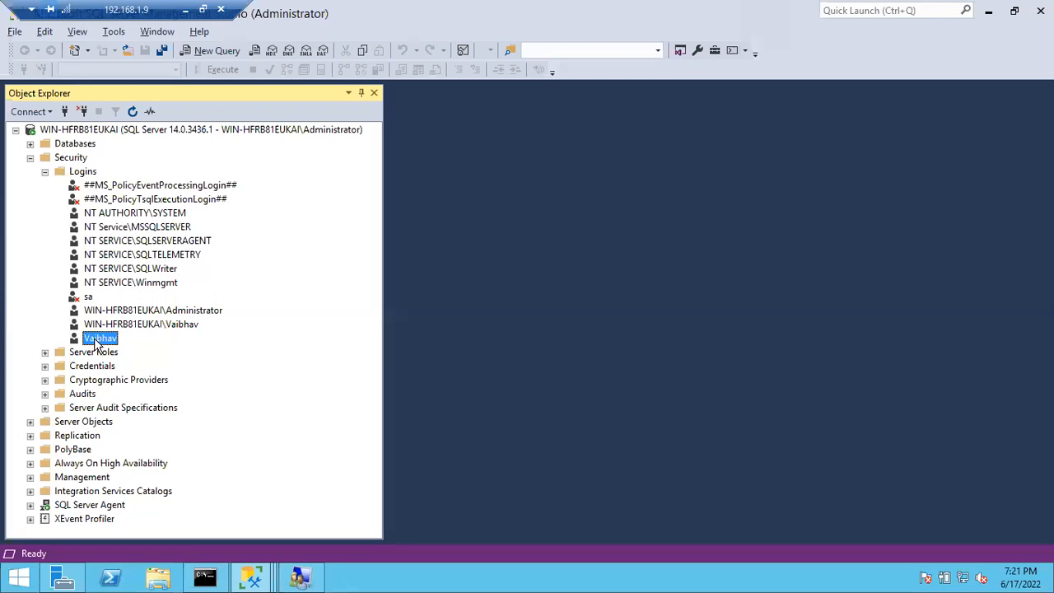
Step: Try to connect to the WIN-HFRB81EUKAI database engine through SQL Server Authentication with the new login's name and password
left_click(65, 111)
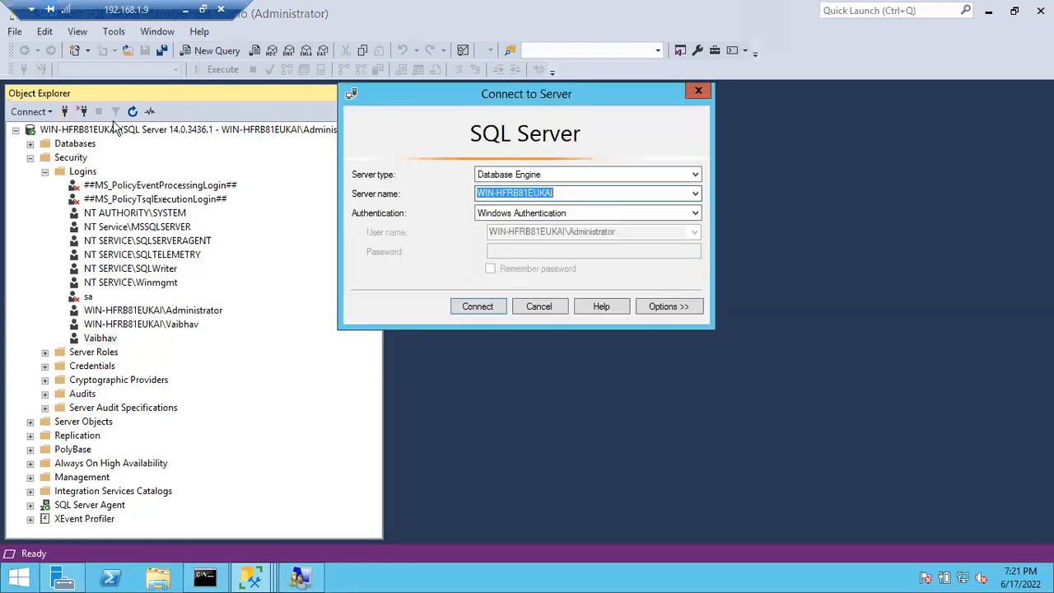
left_click(484, 213)
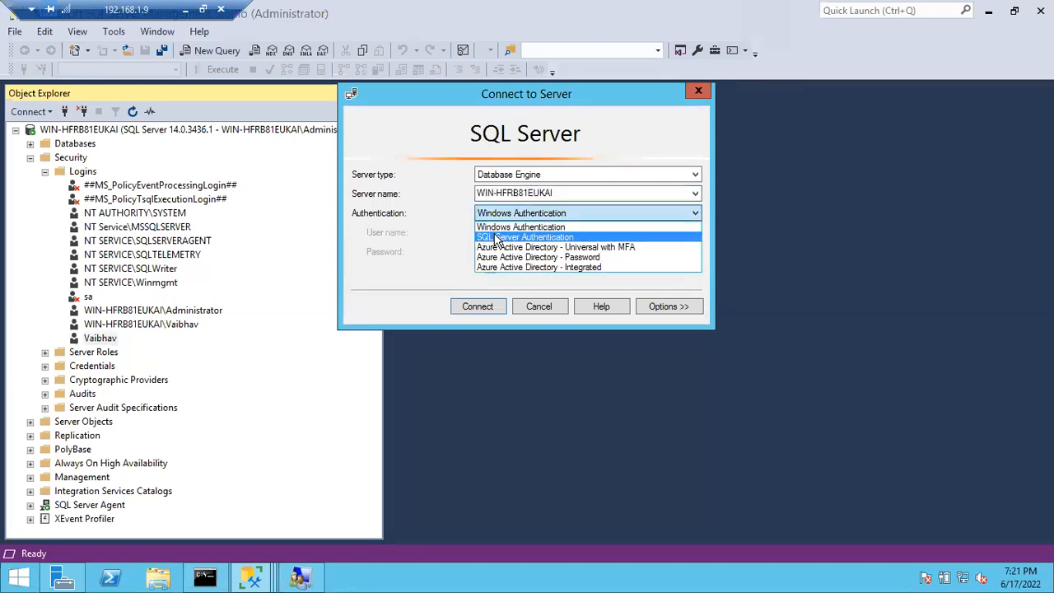
left_click(495, 234)
left_click(495, 233)
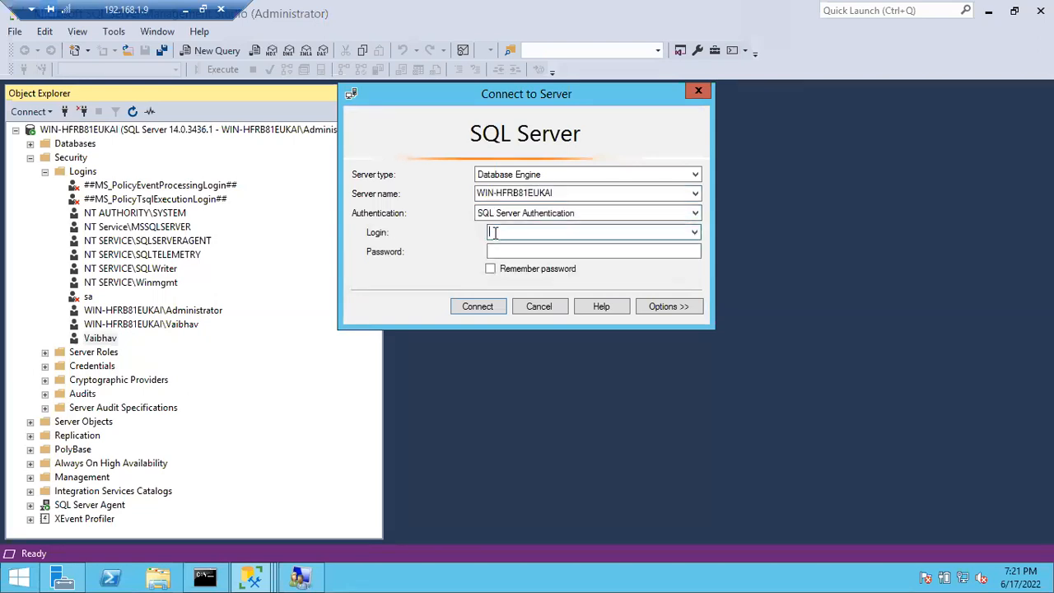
type("Vaibhav")
key("Tab")
type("************")
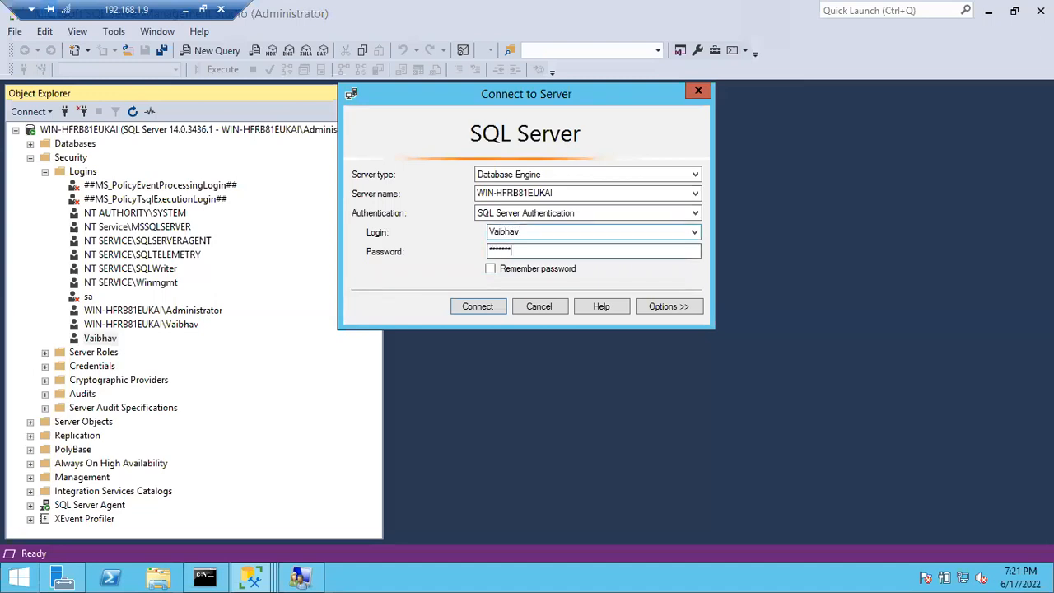
type("*")
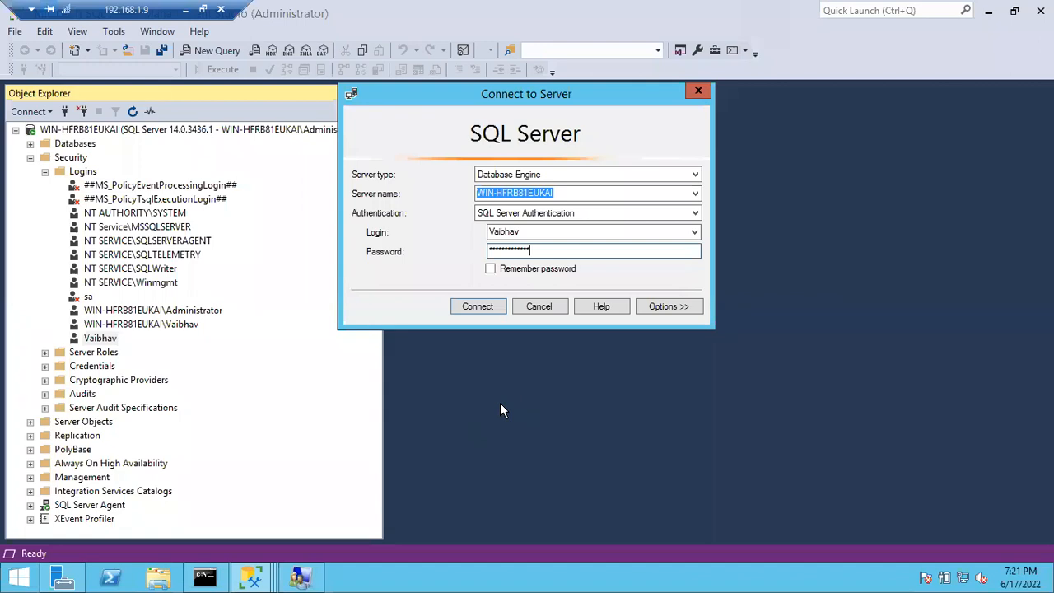
left_click(477, 313)
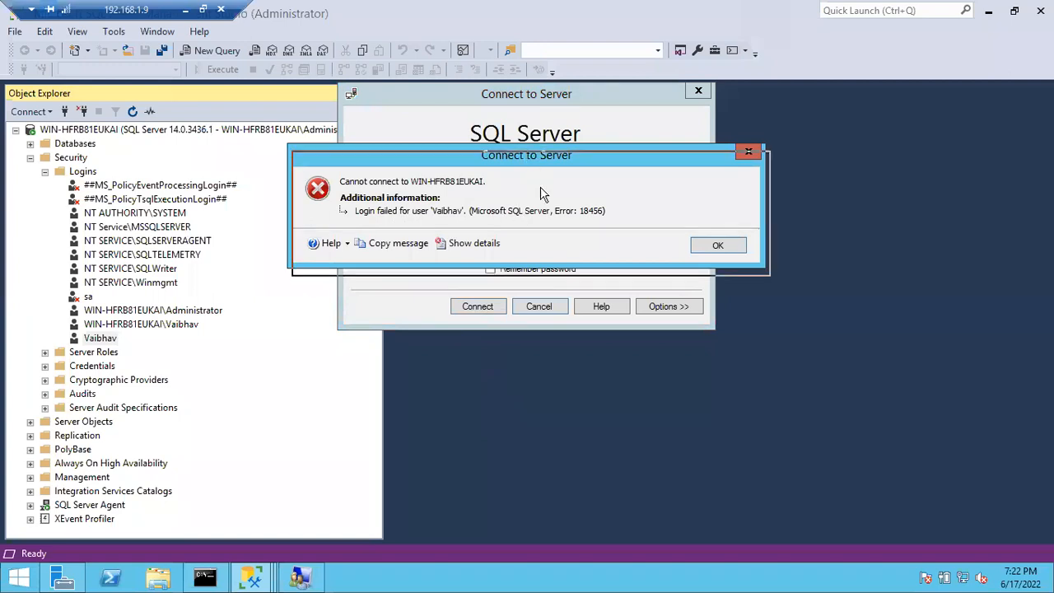
Step: Move the connection message clear of the login details, dismiss it and cancel the connection attempt
left_click_drag(523, 157, 562, 270)
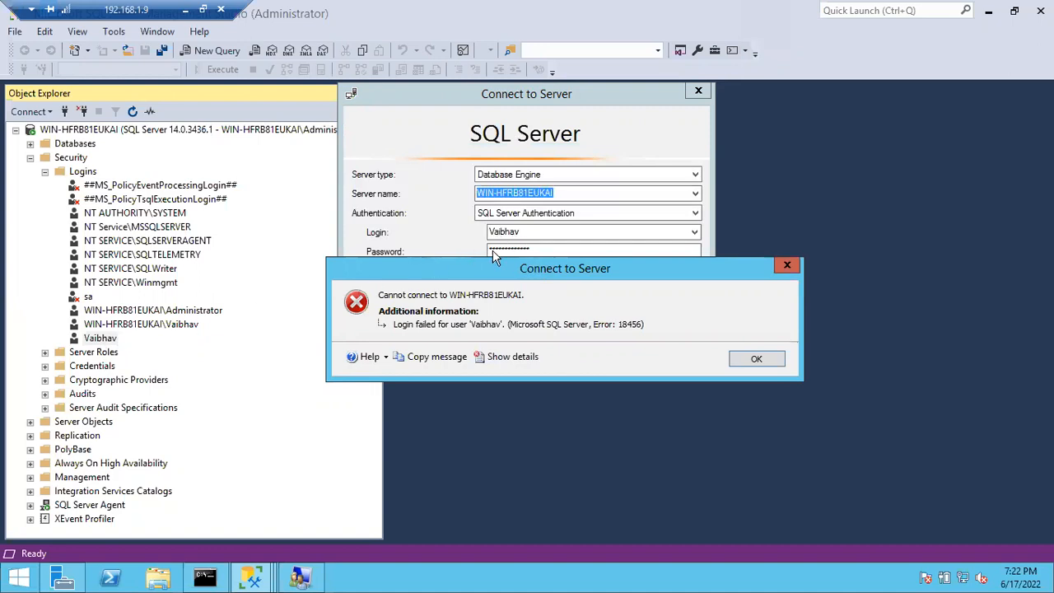
left_click_drag(503, 265, 504, 290)
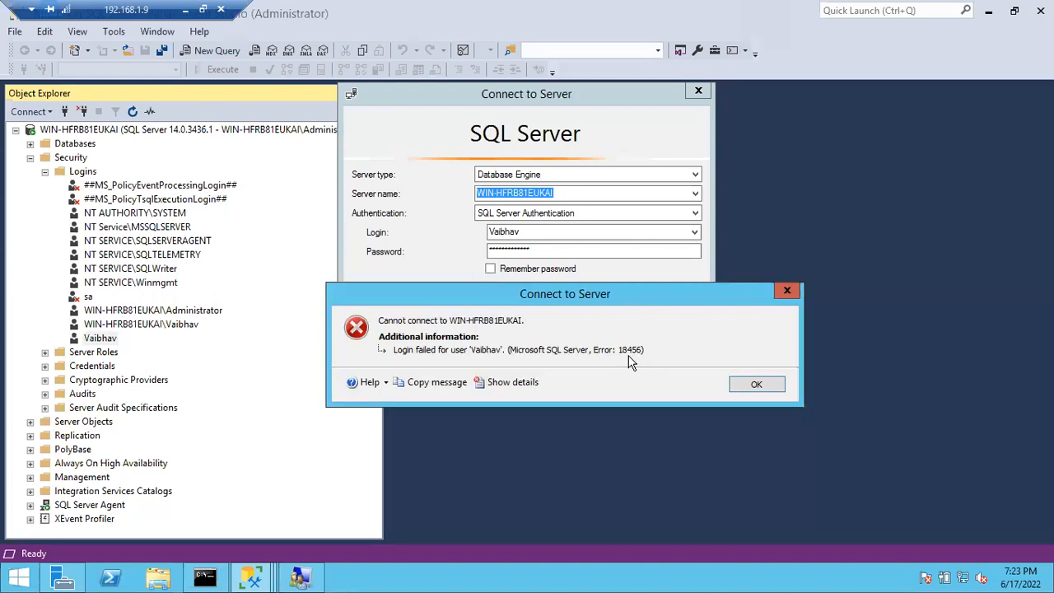
left_click(744, 381)
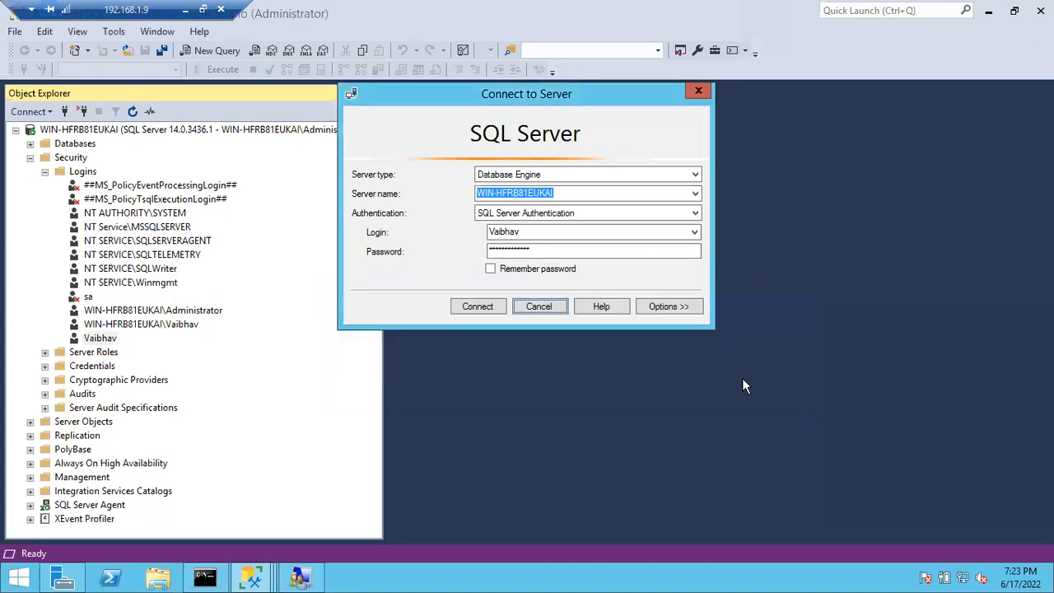
left_click(536, 308)
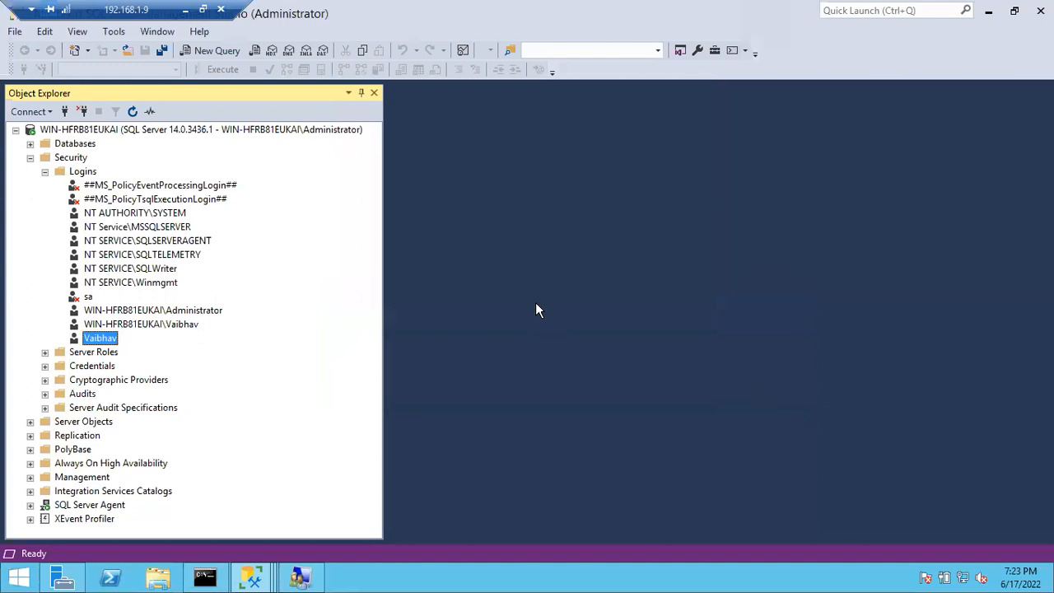
Step: Check the server authentication mode among the WIN-HFRB81EUKAI server's security properties and close them without changes
right_click(243, 130)
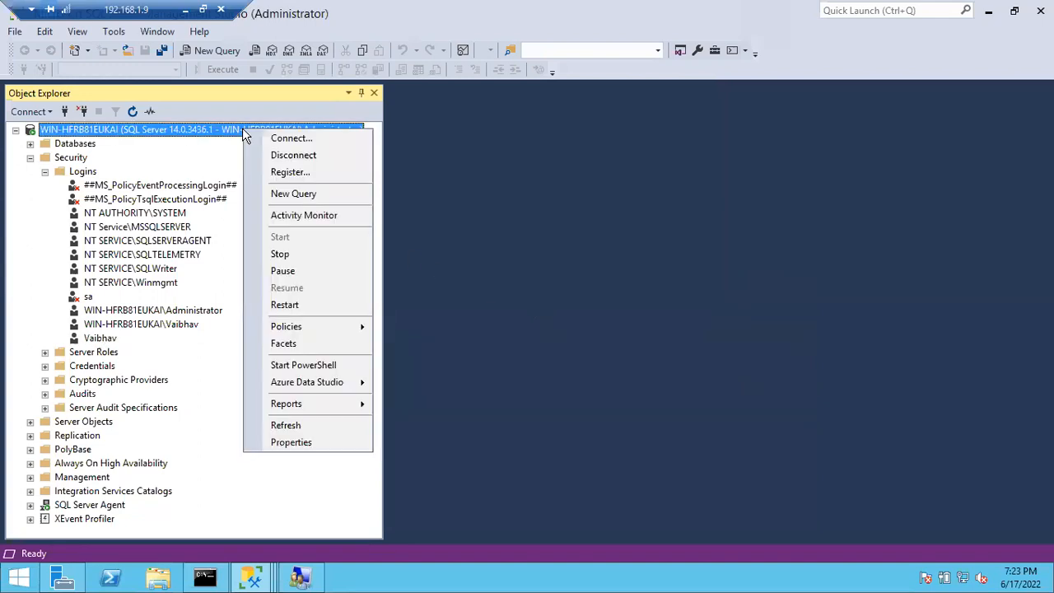
left_click(285, 443)
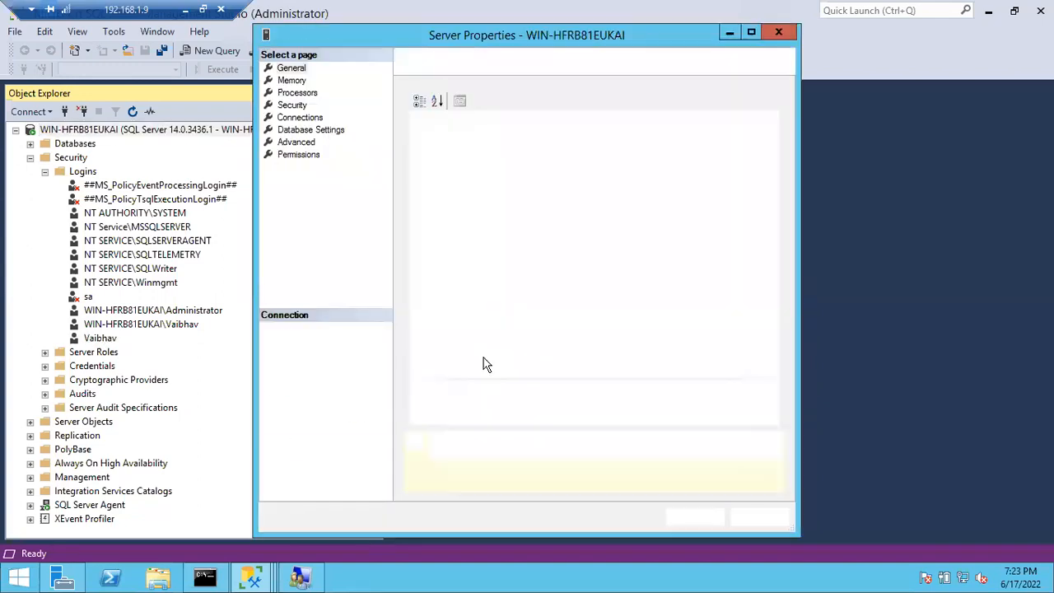
left_click_drag(477, 38, 595, 37)
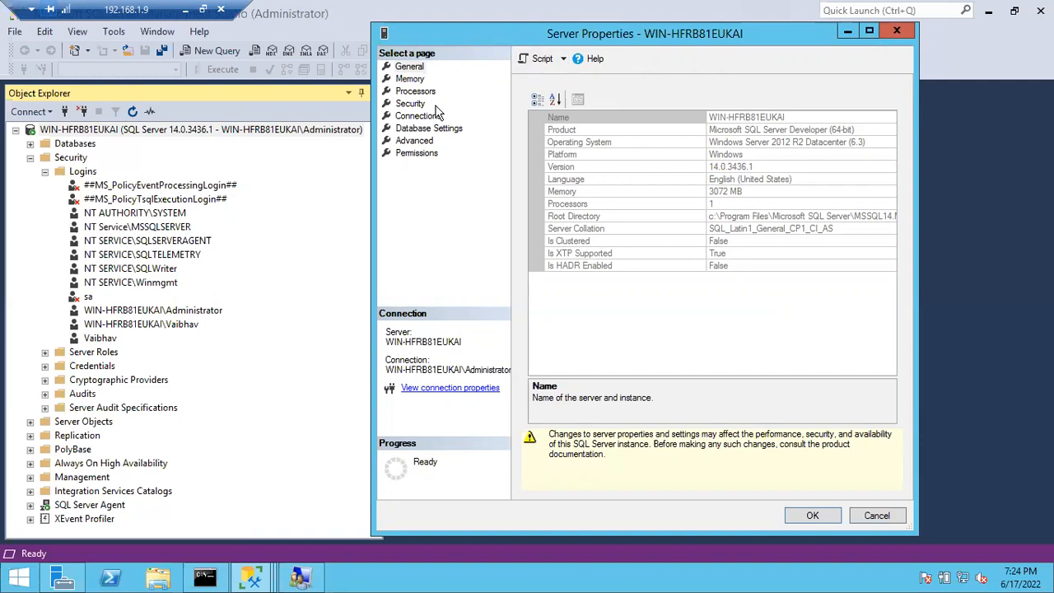
left_click(410, 105)
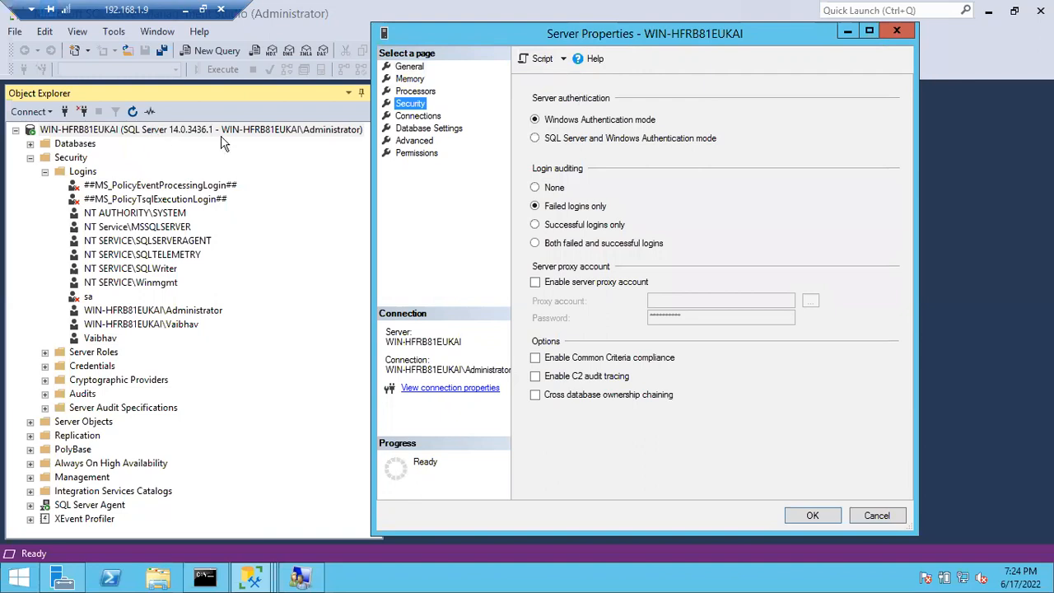
left_click(896, 31)
Step: Set the WIN-HFRB81EUKAI server's authentication to SQL Server and Windows Authentication mode, dismissing any message
right_click(253, 136)
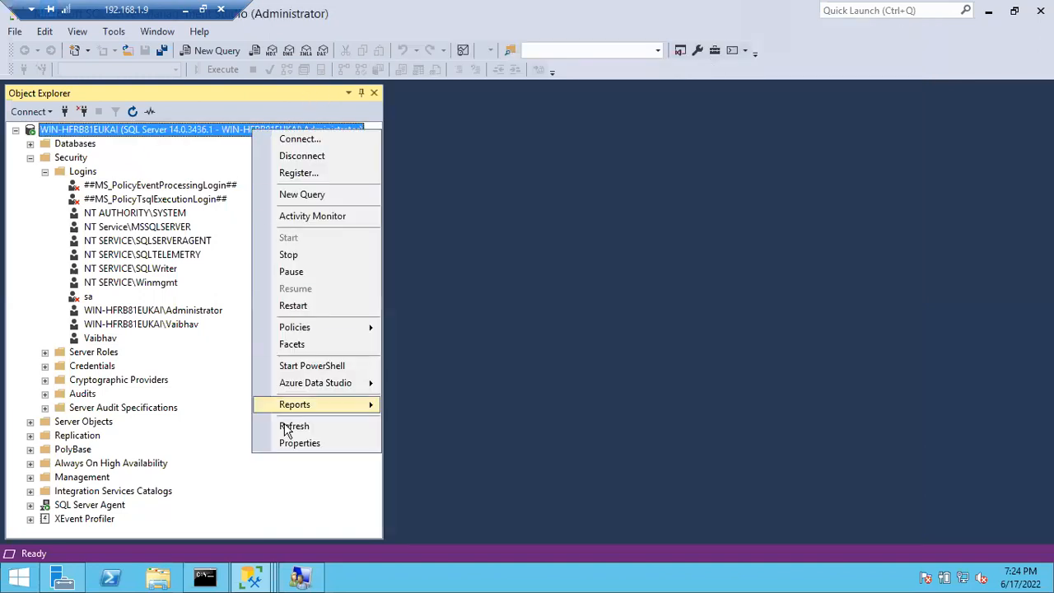
left_click(281, 438)
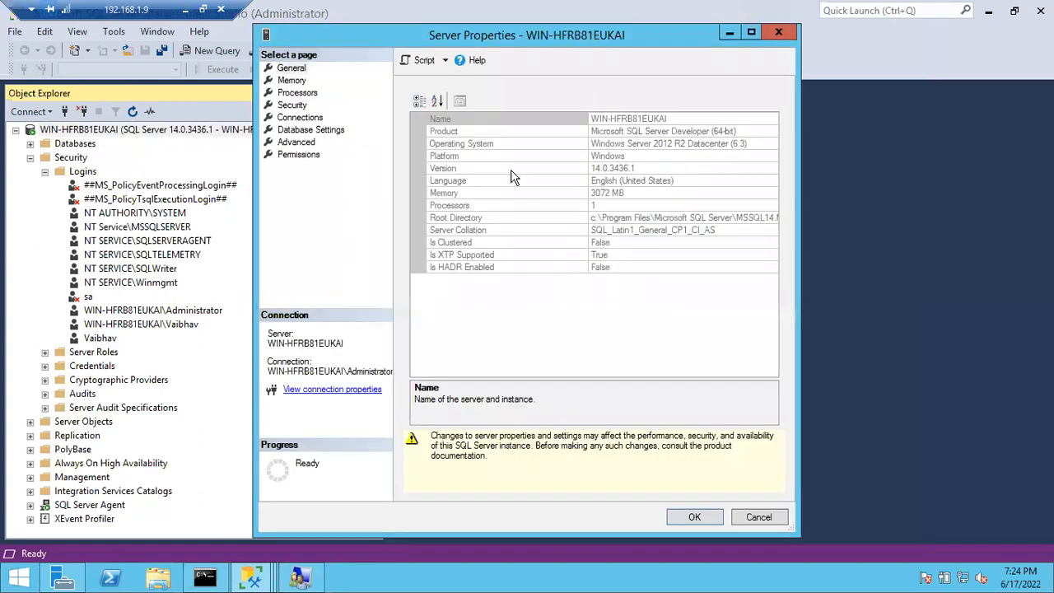
left_click(288, 107)
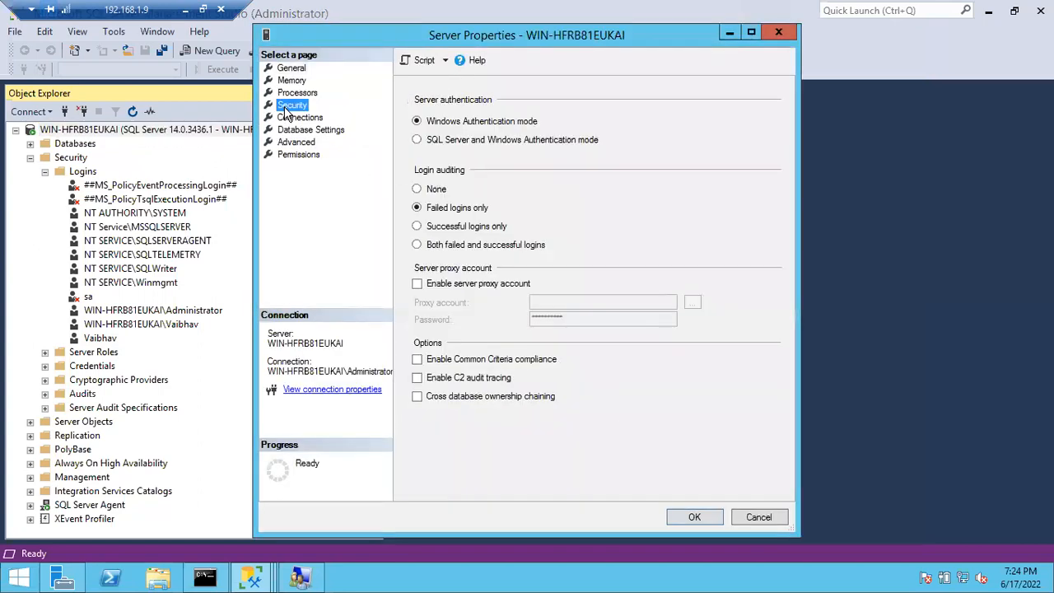
left_click_drag(473, 34, 591, 29)
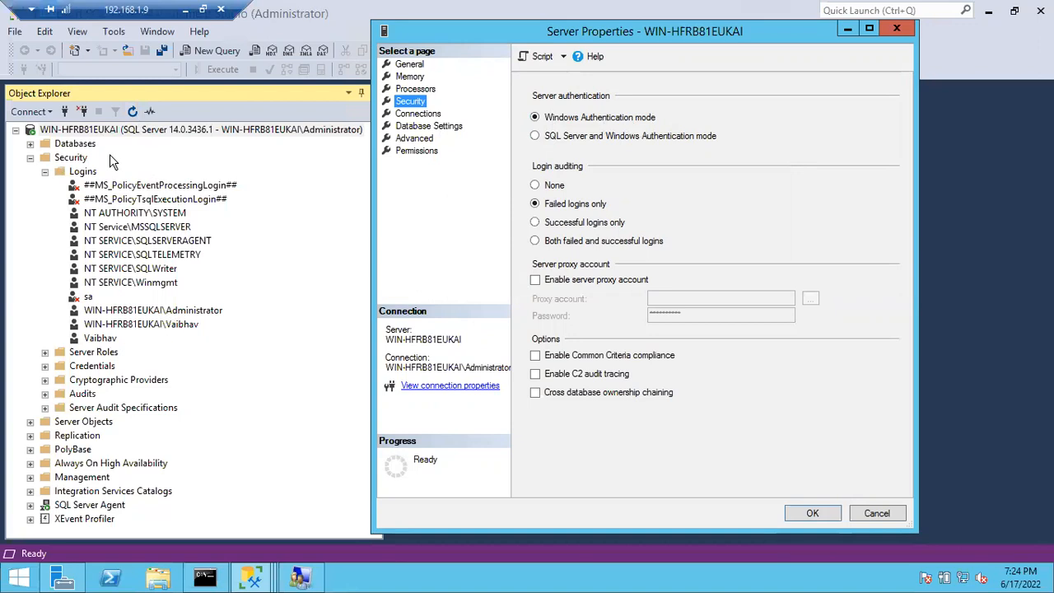
left_click(534, 138)
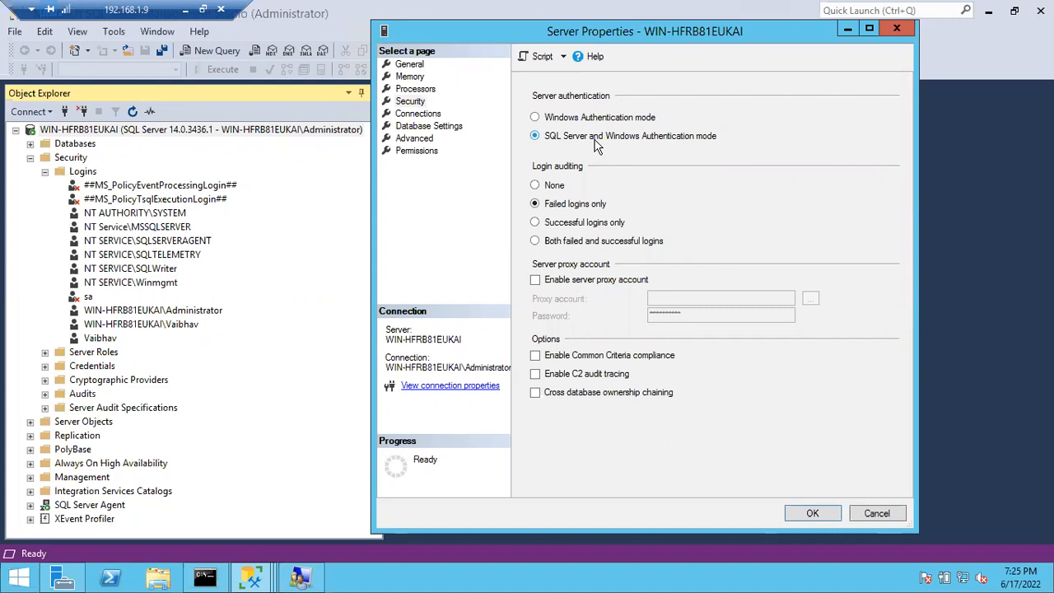
left_click(809, 517)
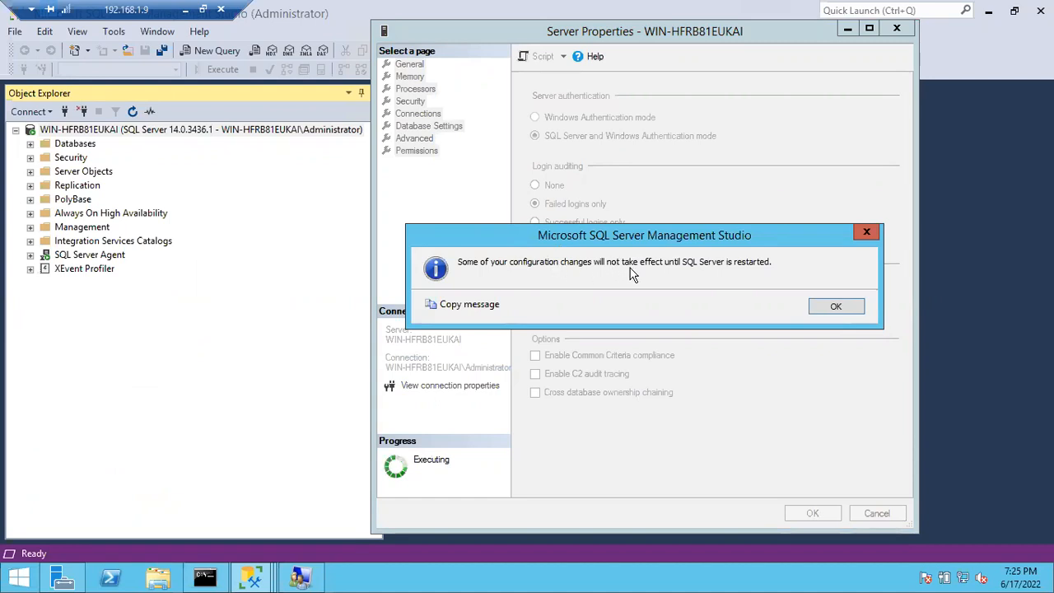
left_click(834, 307)
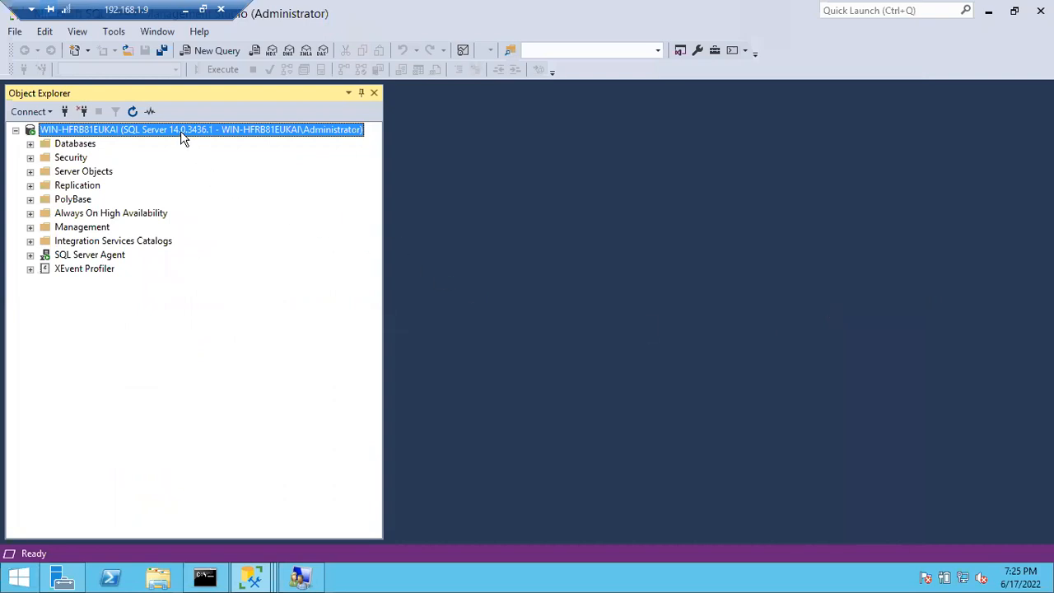
Step: Retry connecting to WIN-HFRB81EUKAI through SQL Server Authentication, entering the new login's name and password
left_click(65, 111)
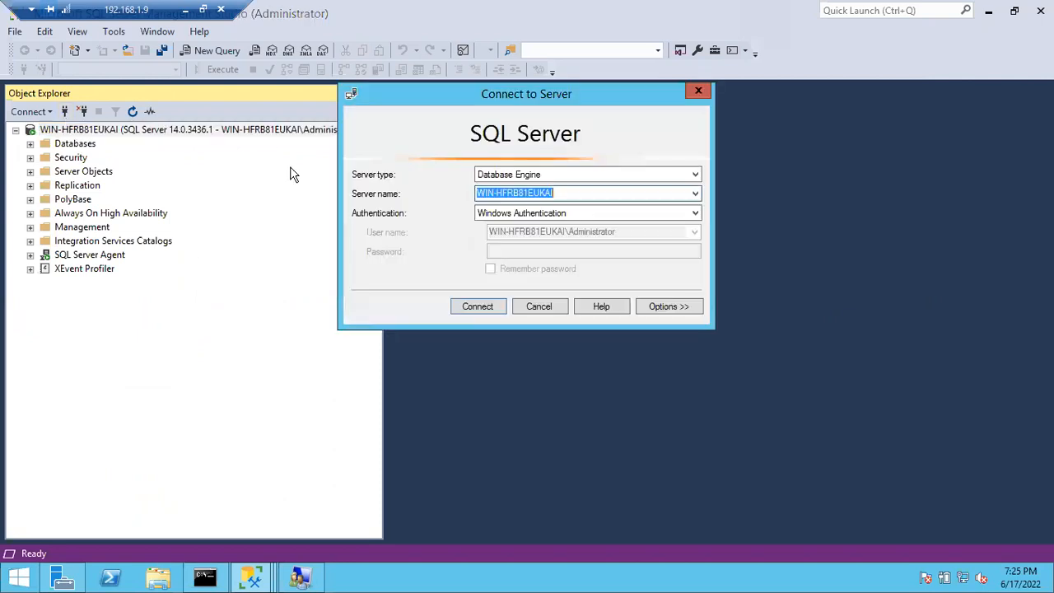
left_click(499, 214)
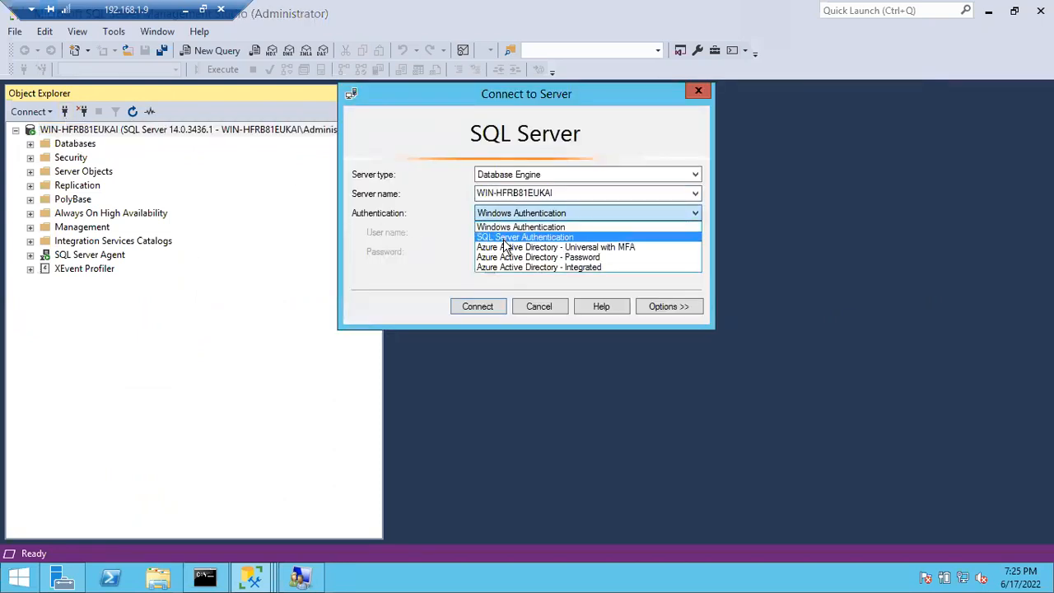
left_click(505, 238)
left_click(508, 232)
type("Vaibhav")
key("Tab")
type("***********")
key("Return")
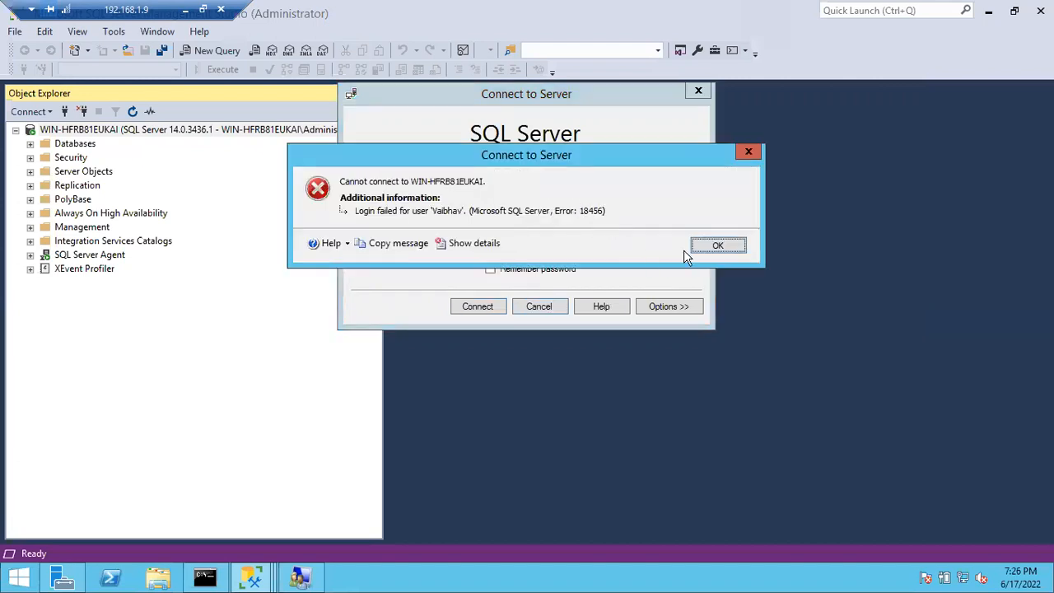
Step: Cancel the pending connection attempt and examine the logon entries in the current SQL Server log under Management
left_click(718, 245)
left_click(548, 307)
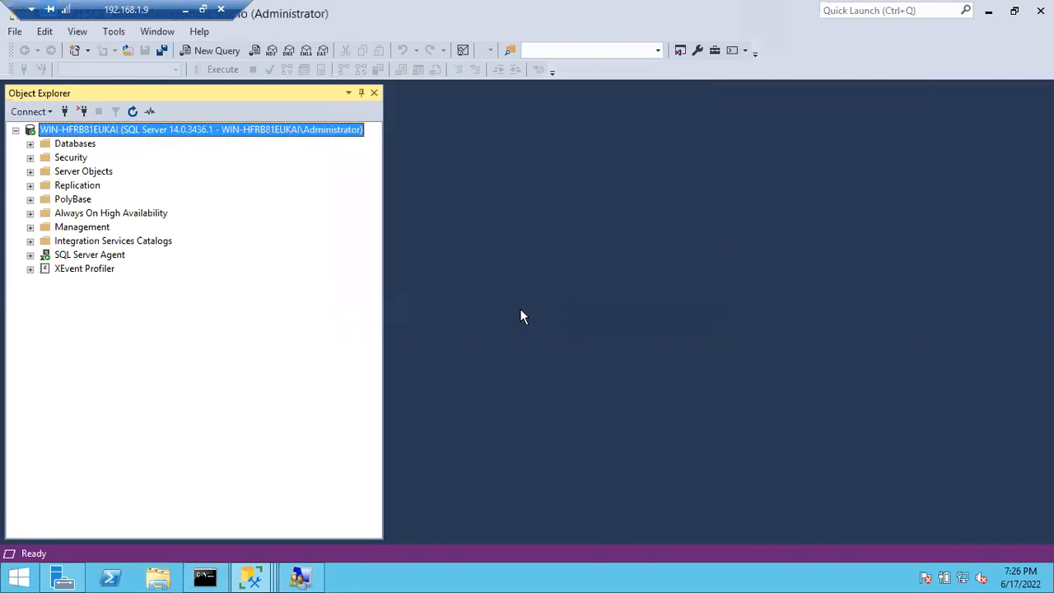
left_click(30, 255)
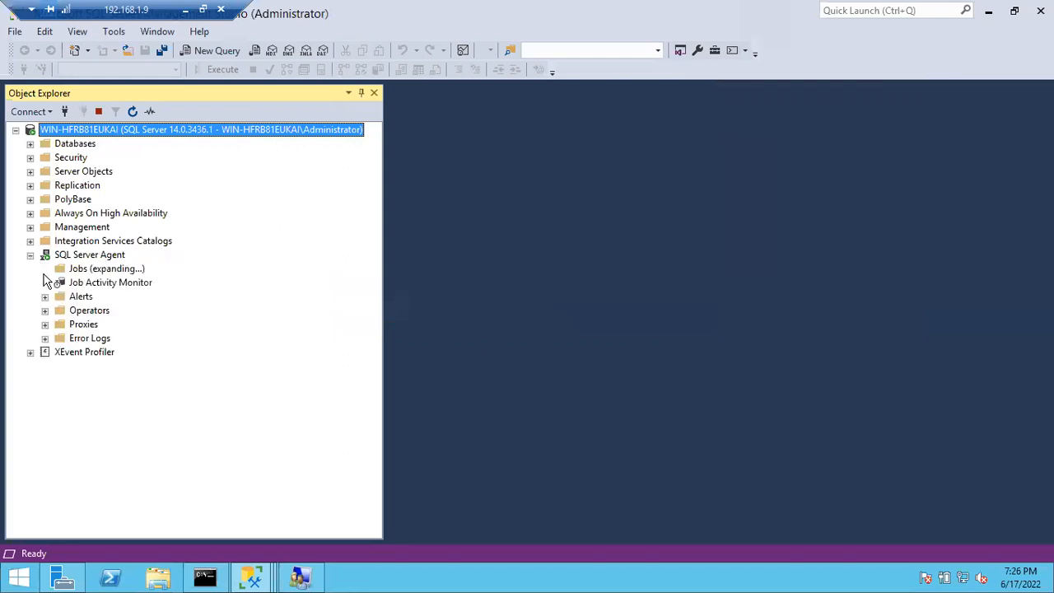
left_click(30, 228)
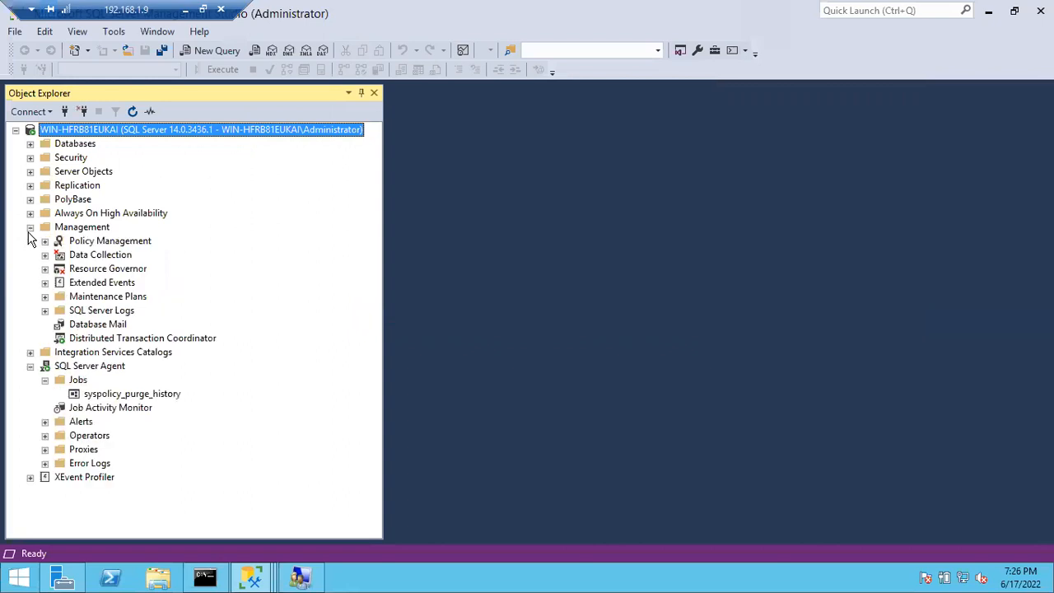
left_click(44, 309)
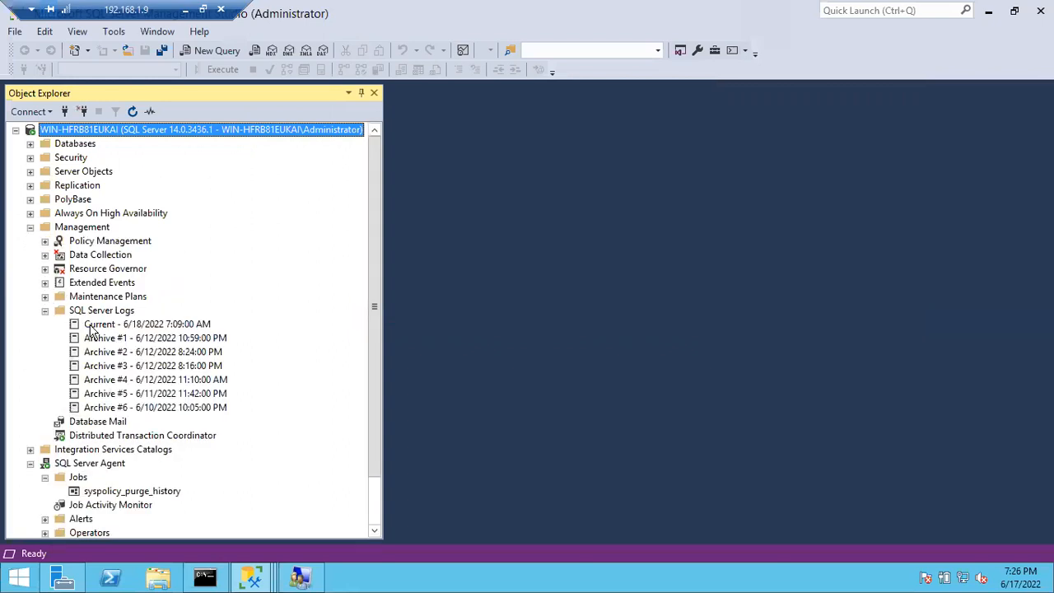
double_click(92, 326)
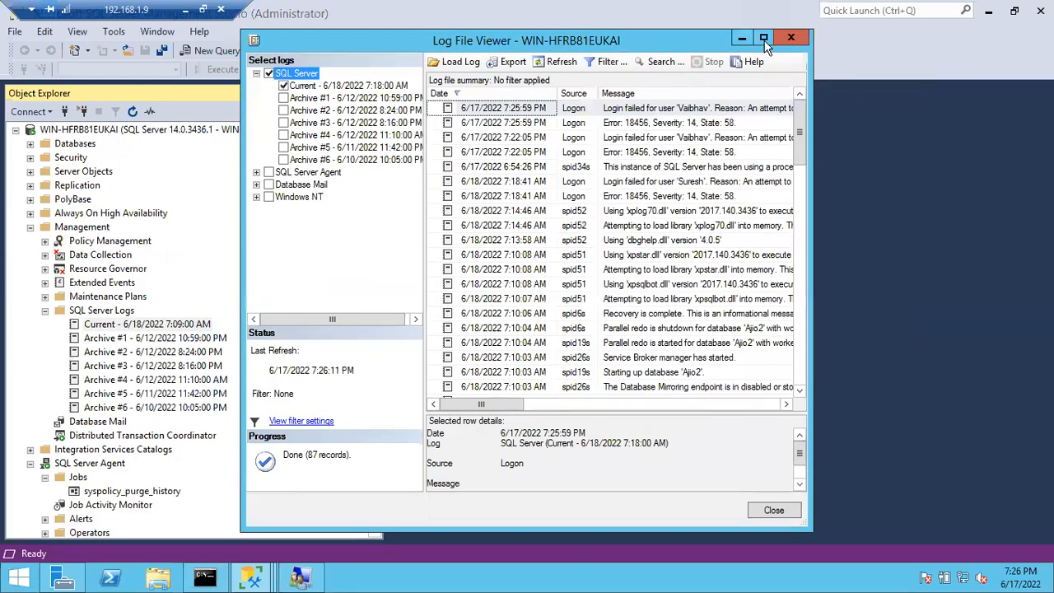
left_click(764, 39)
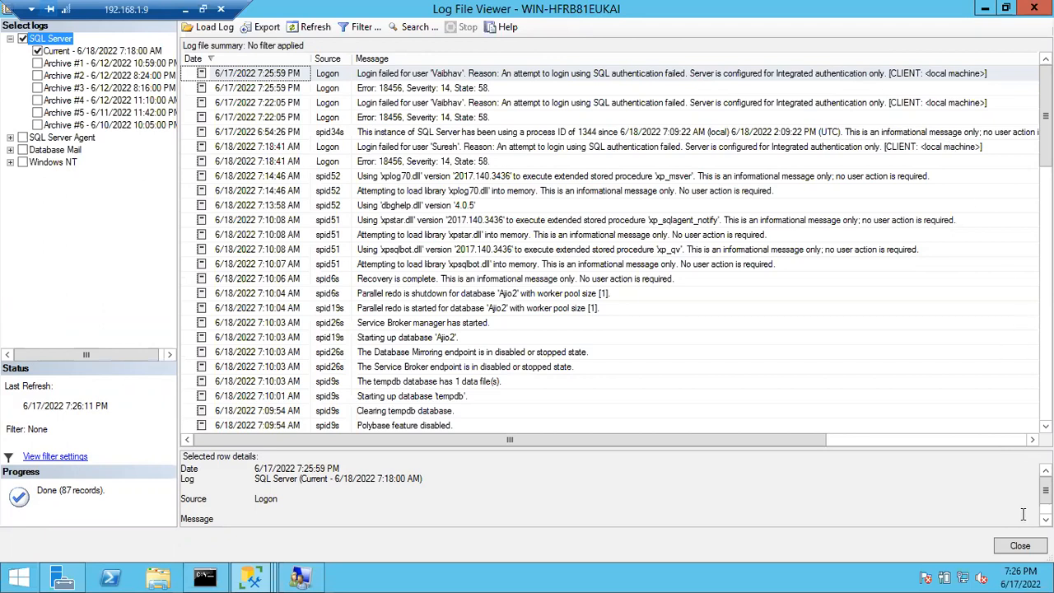
left_click(1018, 548)
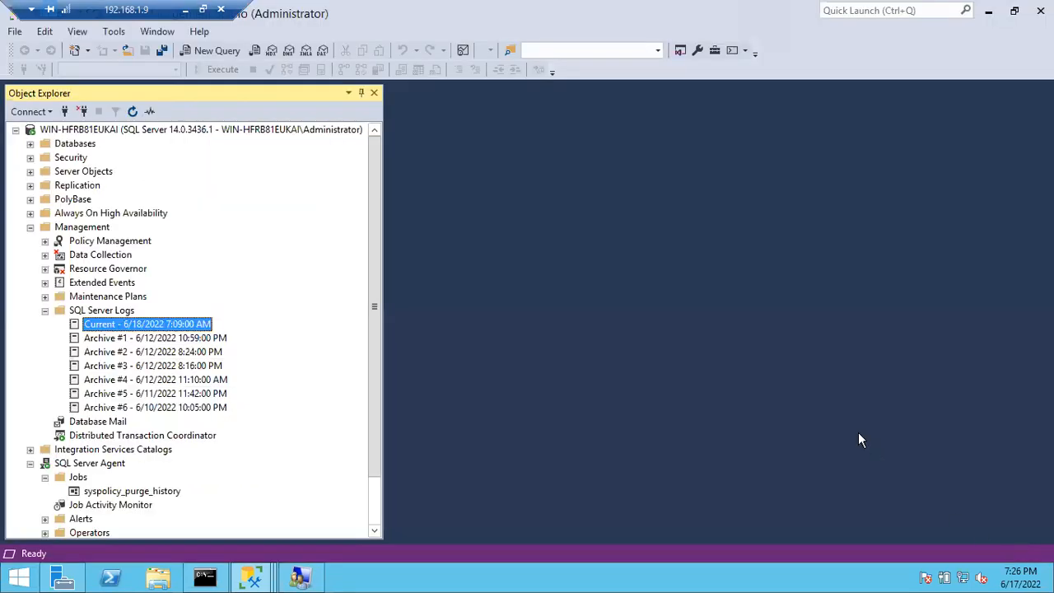
Step: Restart the MSSQLSERVER service on WIN-HFRB81EUKAI, accepting the confirmations
right_click(197, 128)
left_click(239, 305)
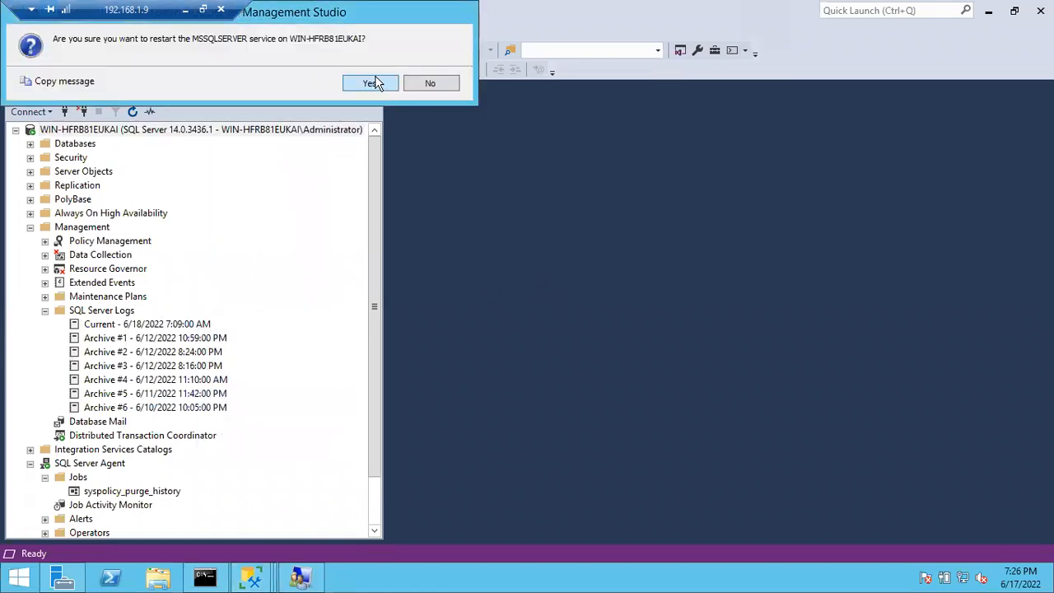
left_click(371, 83)
left_click(375, 84)
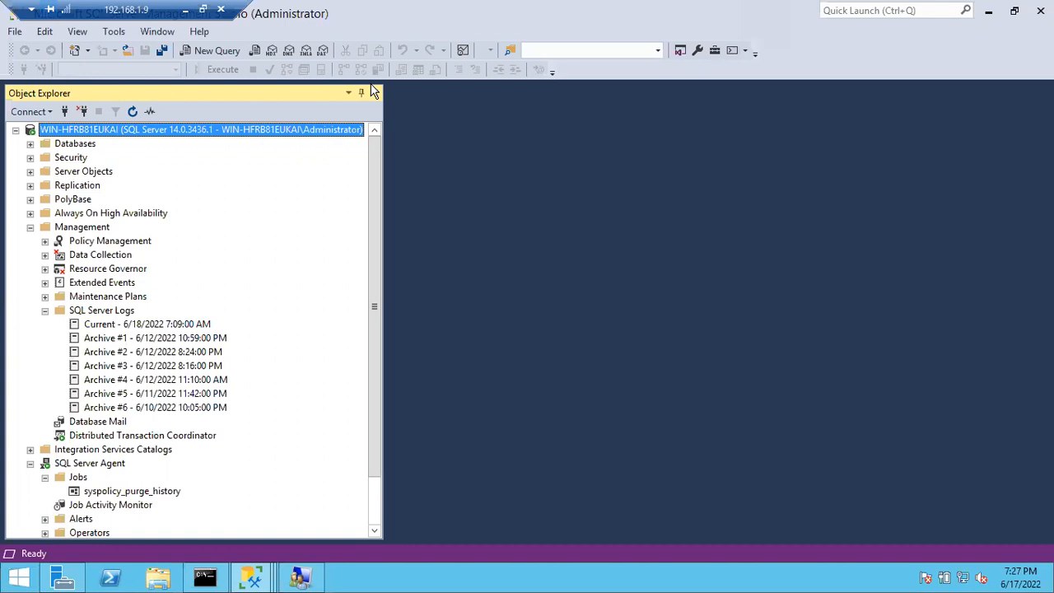
Step: Connect to the WIN-HFRB81EUKAI database engine through SQL Server Authentication, entering the new login's name and password
left_click(64, 111)
left_click(531, 213)
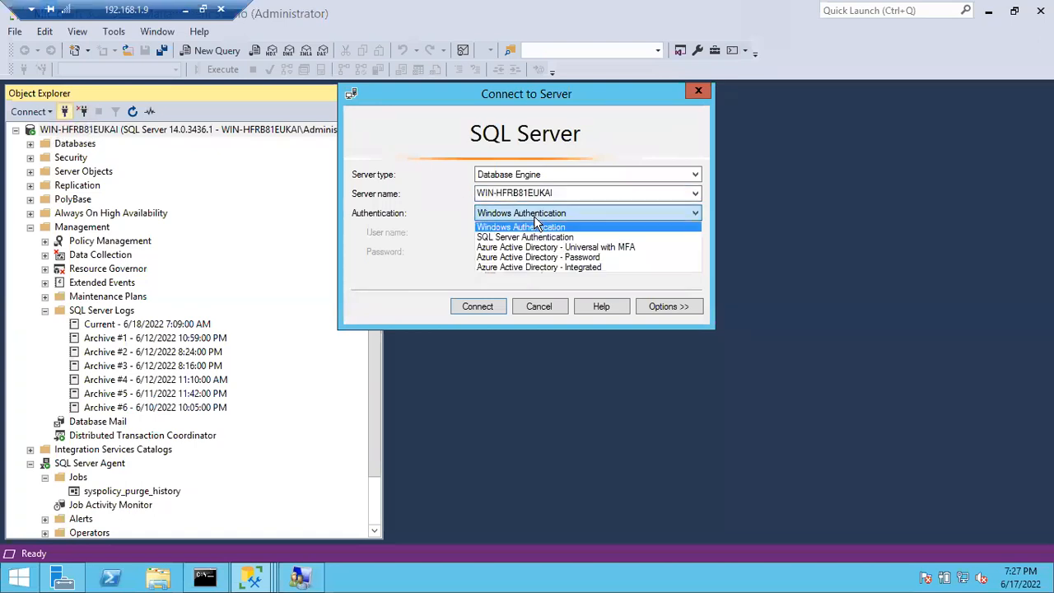
left_click(528, 238)
left_click(523, 234)
type("Vaibhav")
key("Tab")
type("************")
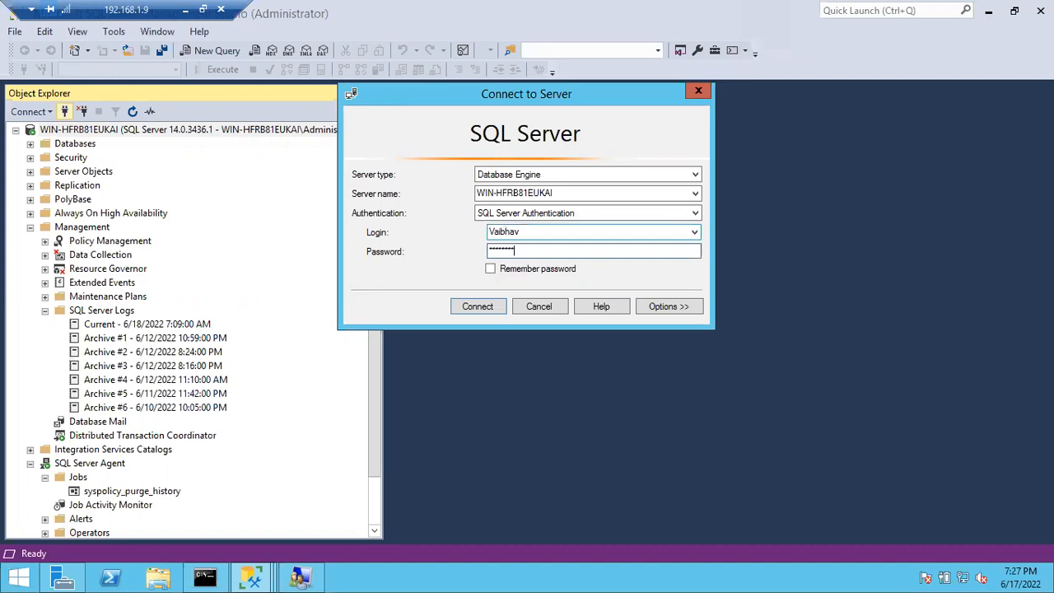
key("Return")
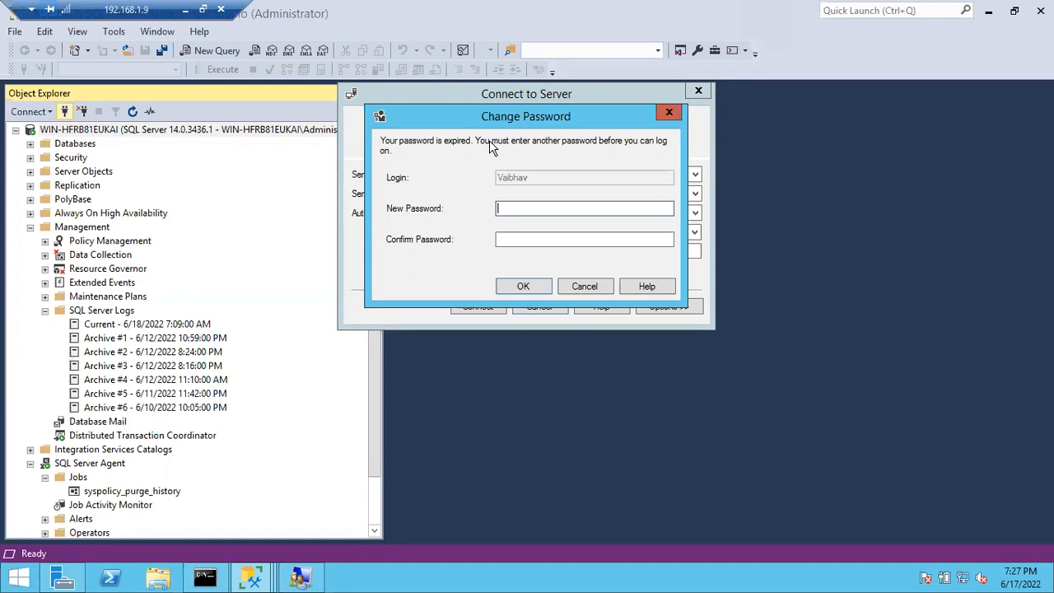
Step: Replace the login's expired password by entering and confirming a new password, and complete the connection
type("****")
key("BackSpace")
key("BackSpace")
key("BackSpace")
key("BackSpace")
type("*************")
key("Tab")
type("********")
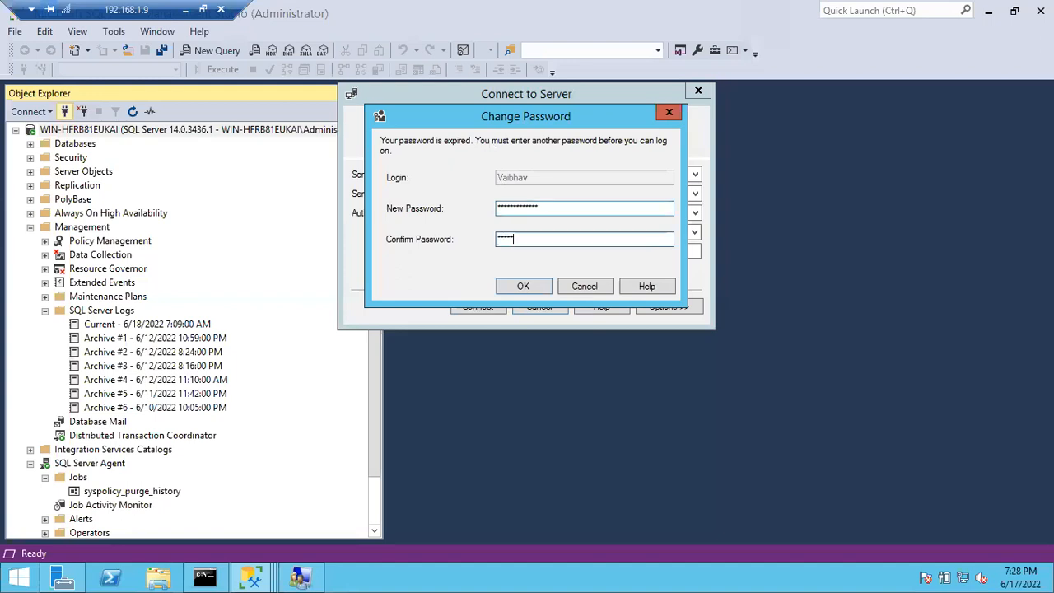
type("*****")
key("Return")
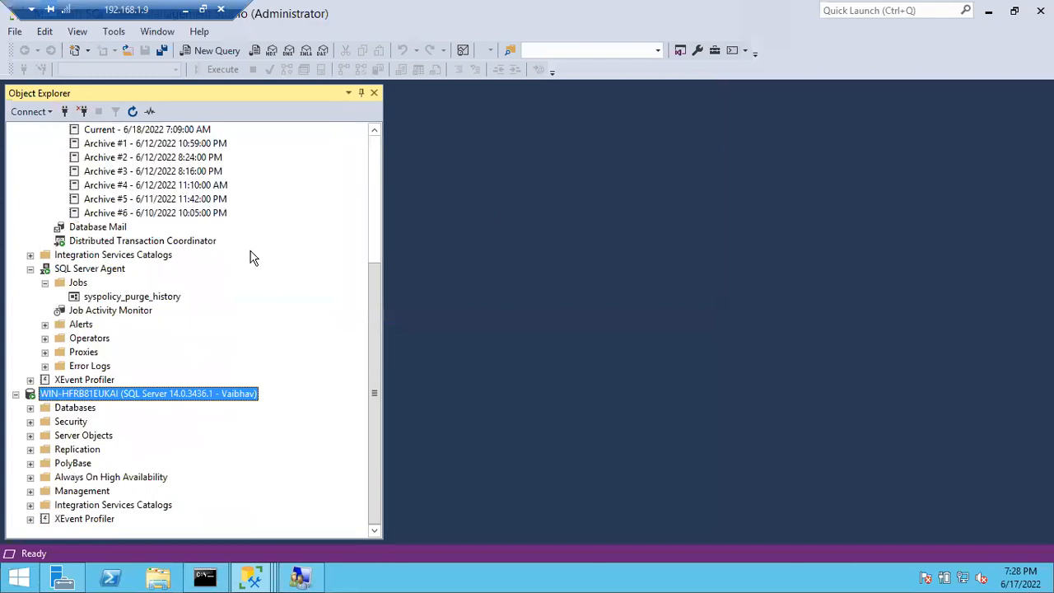
Step: Collapse the Management and SQL Server Agent nodes under the Administrator connection
scroll(206, 261, "up", 5)
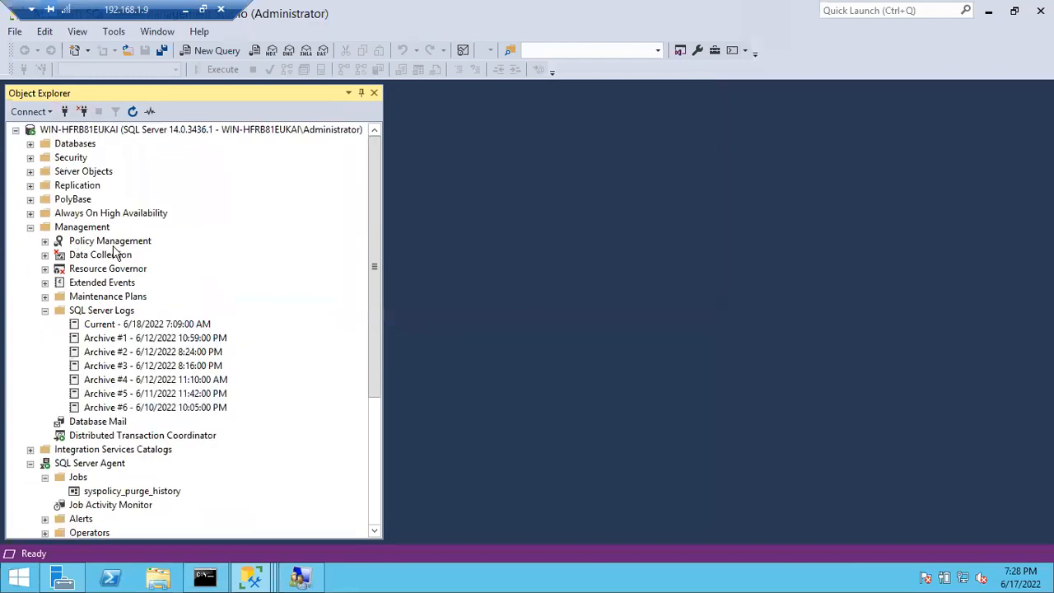
left_click(30, 227)
left_click(31, 255)
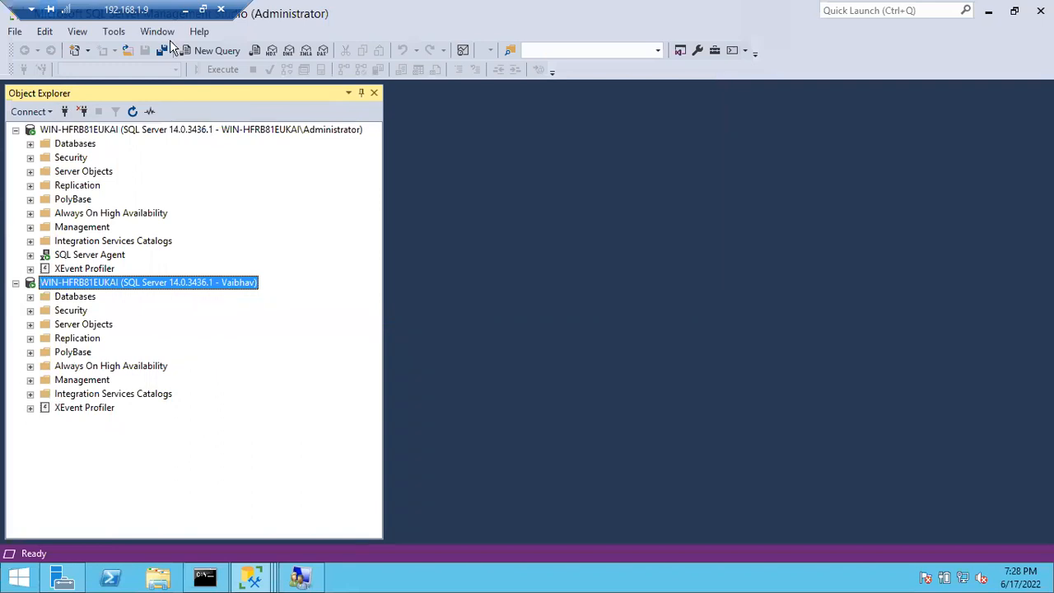
Step: Cancel the pending credentials request for 192.168.1.9, close that Remote Desktop Connection window and return to the running remote session
left_click(185, 11)
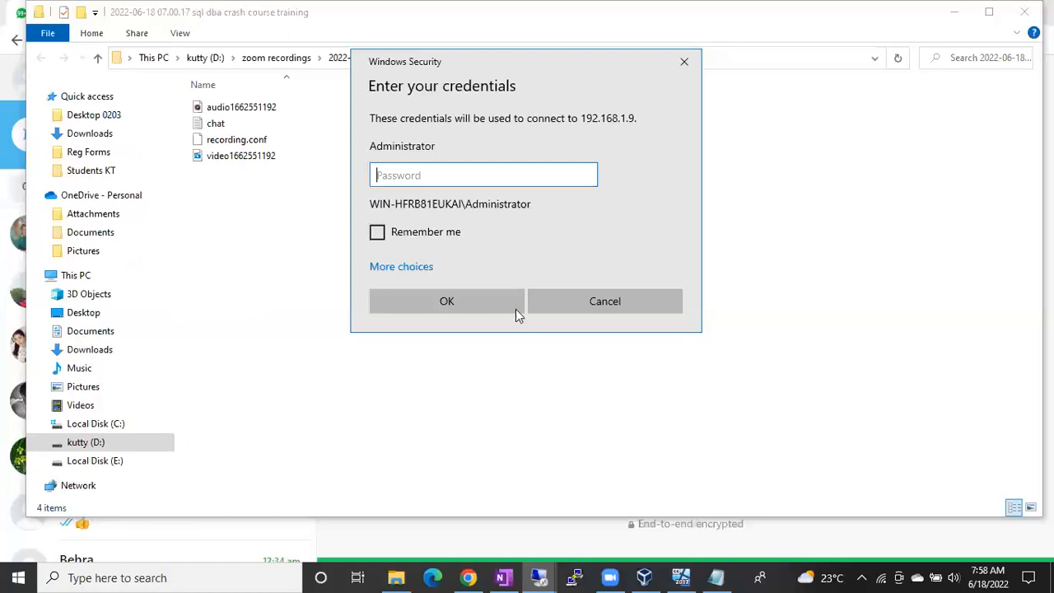
left_click(564, 301)
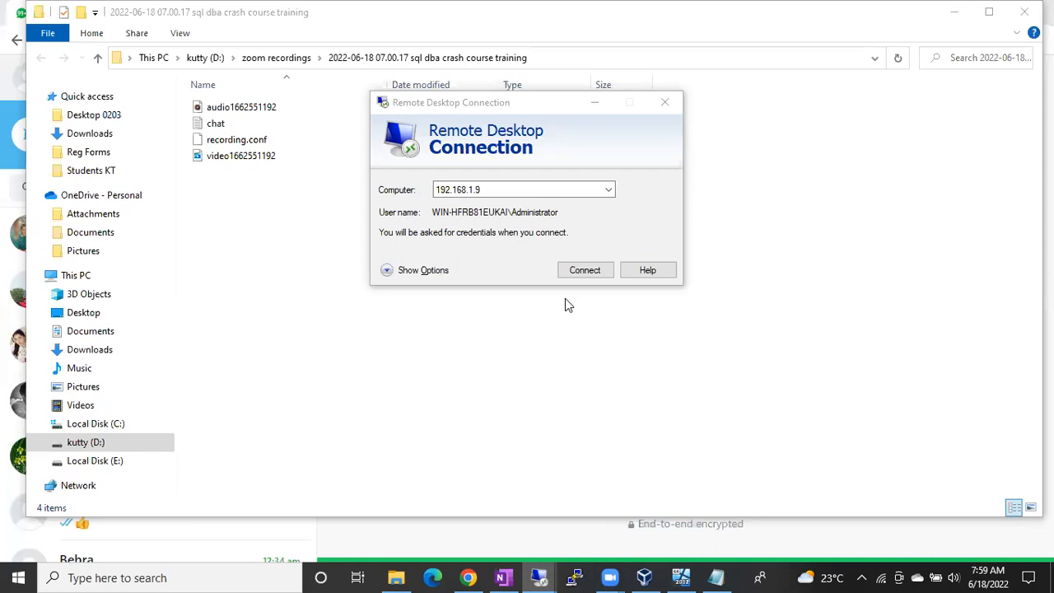
left_click(666, 103)
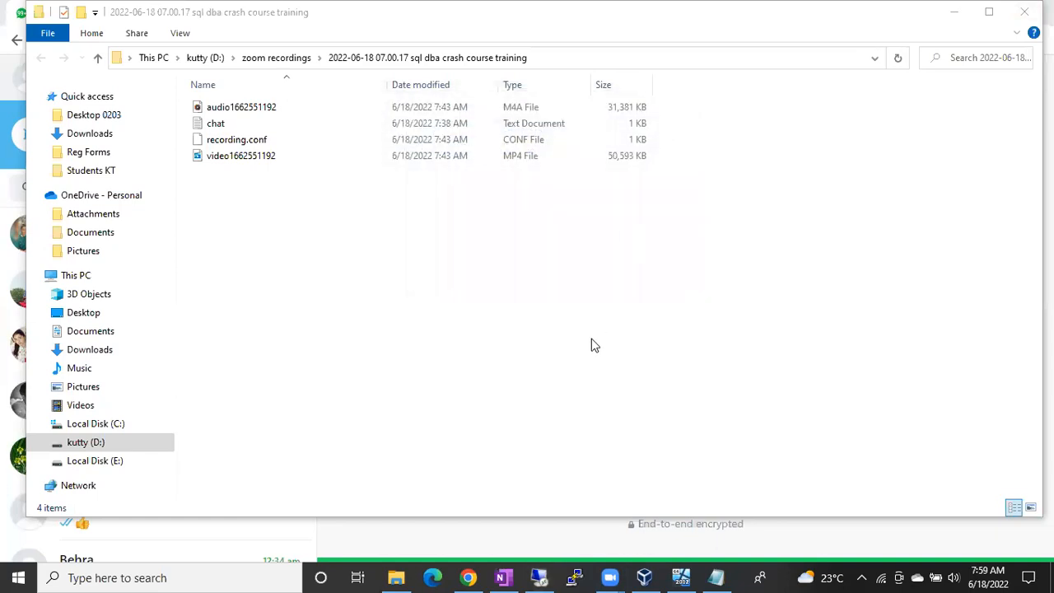
left_click(544, 577)
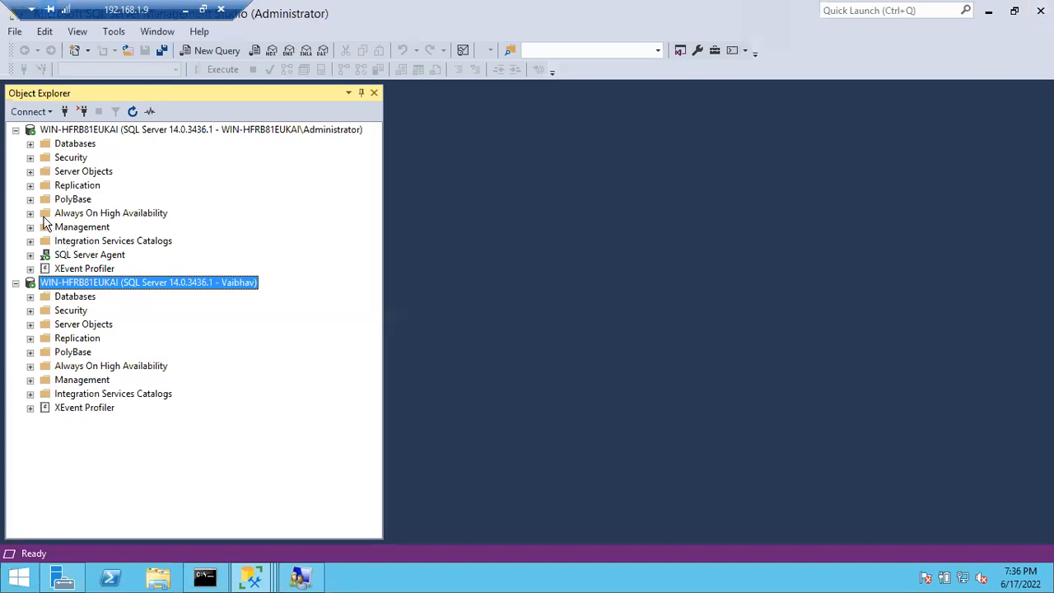
Step: Examine the Windows and SQL logins in the Logins folder under the Administrator connection's Security node
left_click(29, 157)
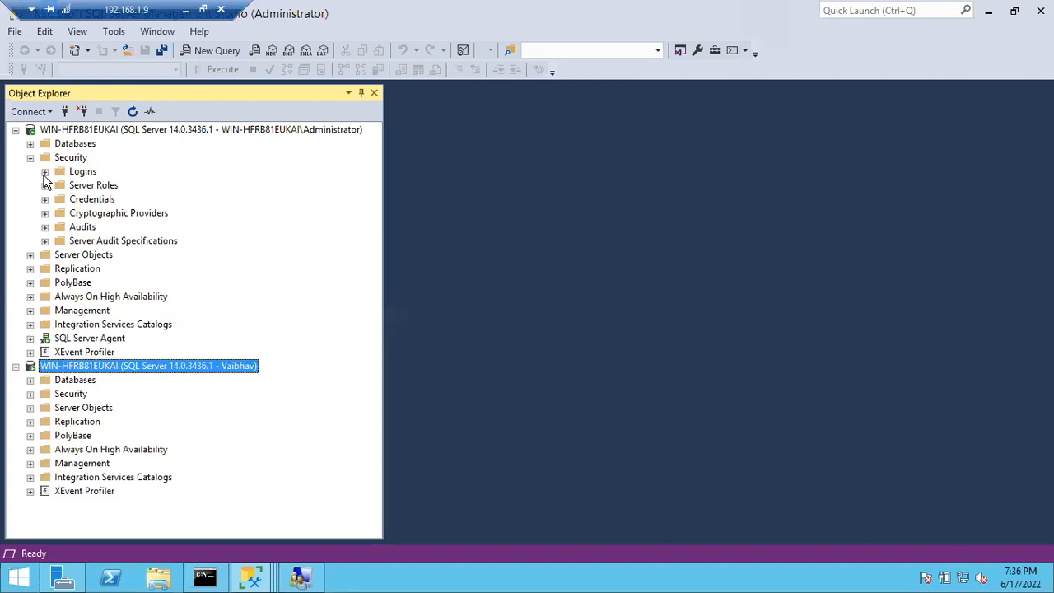
left_click(45, 172)
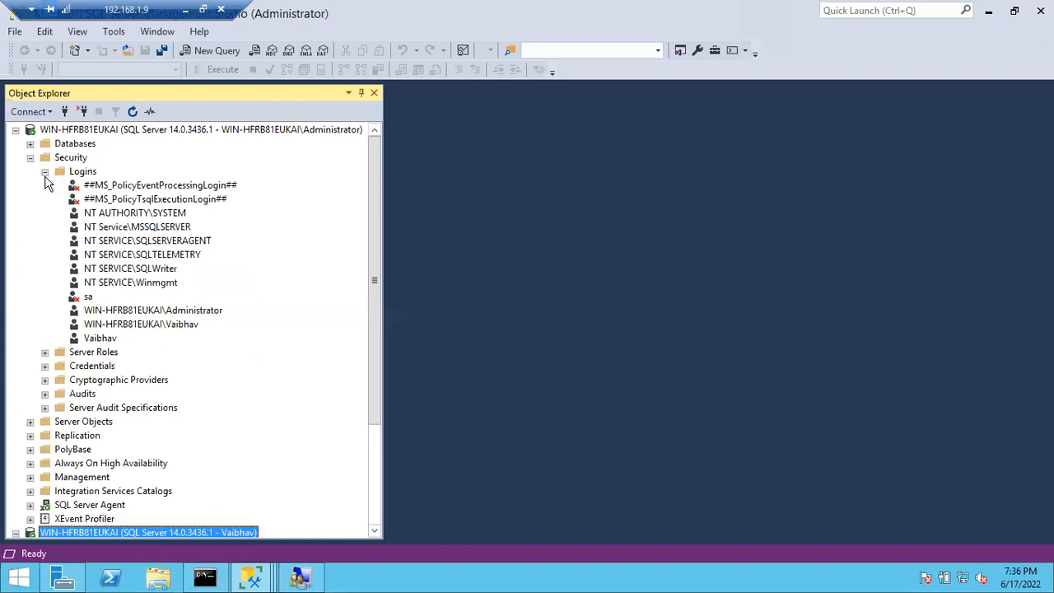
left_click(104, 338)
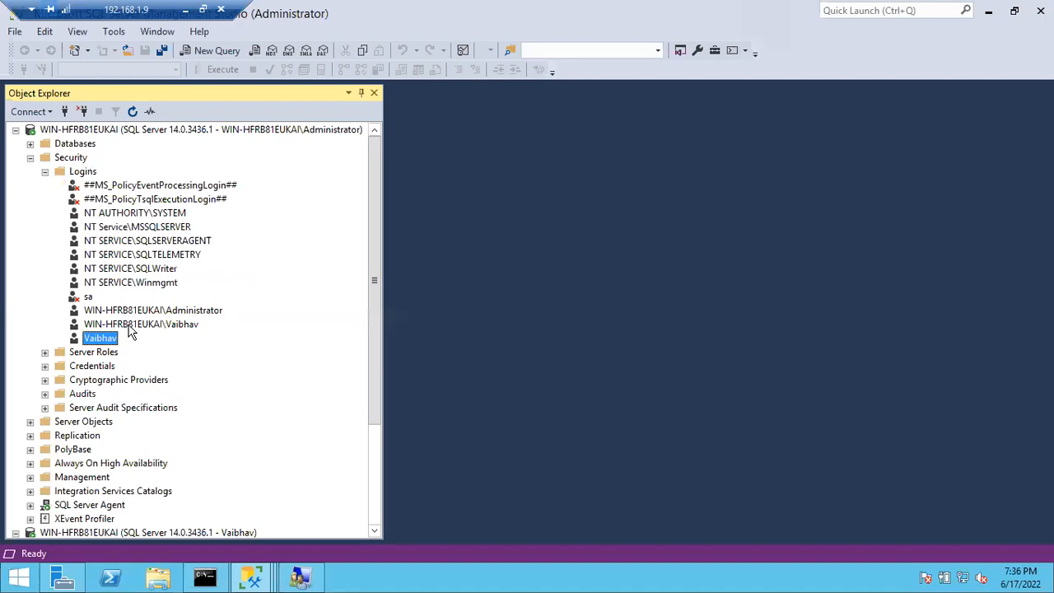
left_click(130, 328)
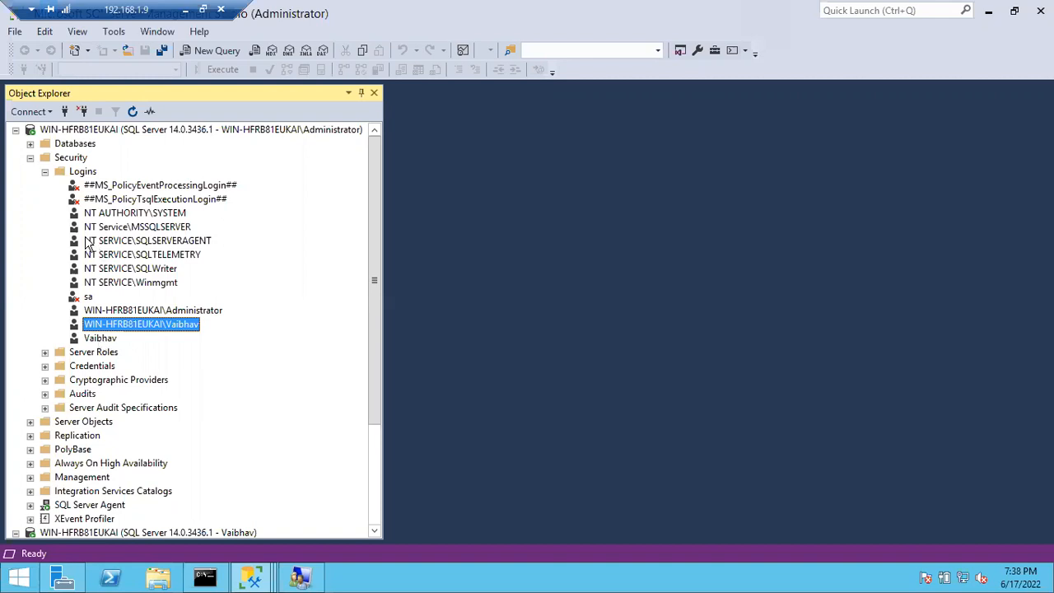
left_click(46, 172)
left_click(45, 171)
left_click(45, 171)
left_click(45, 171)
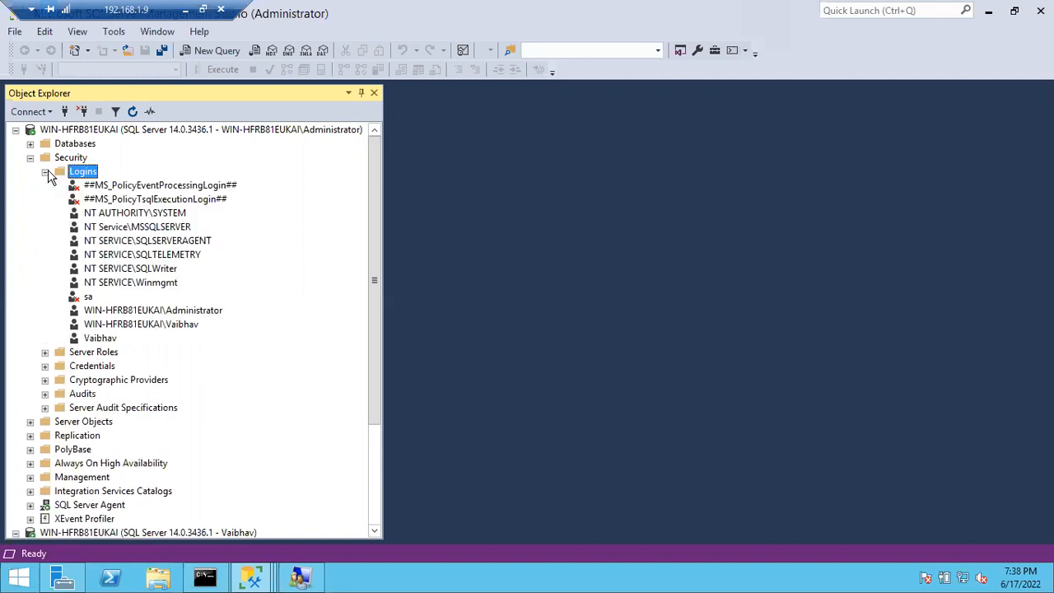
Step: Switch to Notepad to review the listed login types, and return to the remote Management Studio session
left_click(189, 9)
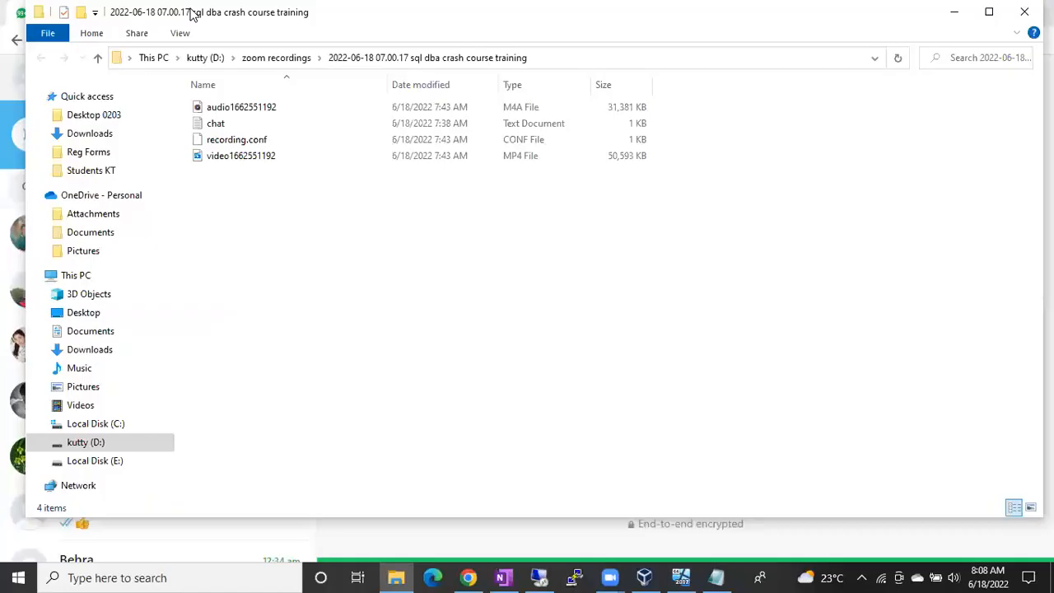
left_click(716, 576)
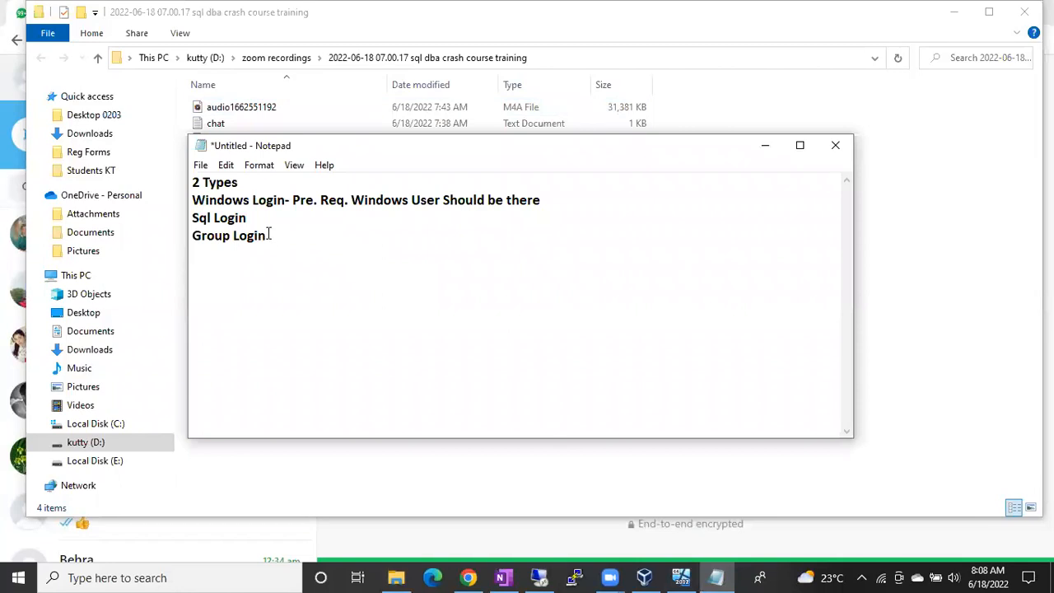
left_click(680, 577)
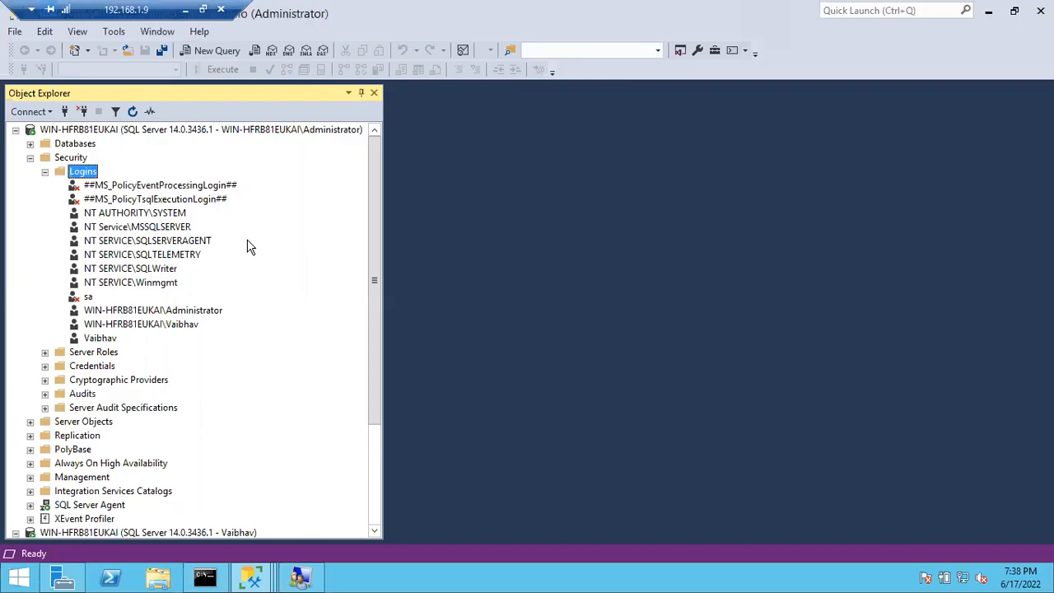
Step: Check the authentication choices offered for a new login and cancel without creating one
right_click(88, 173)
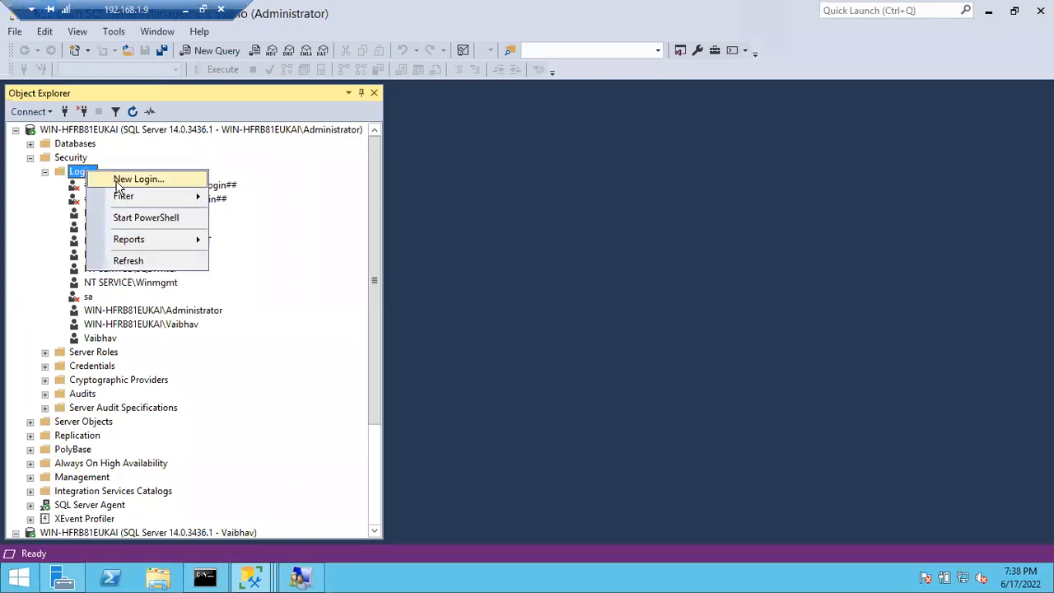
left_click(136, 179)
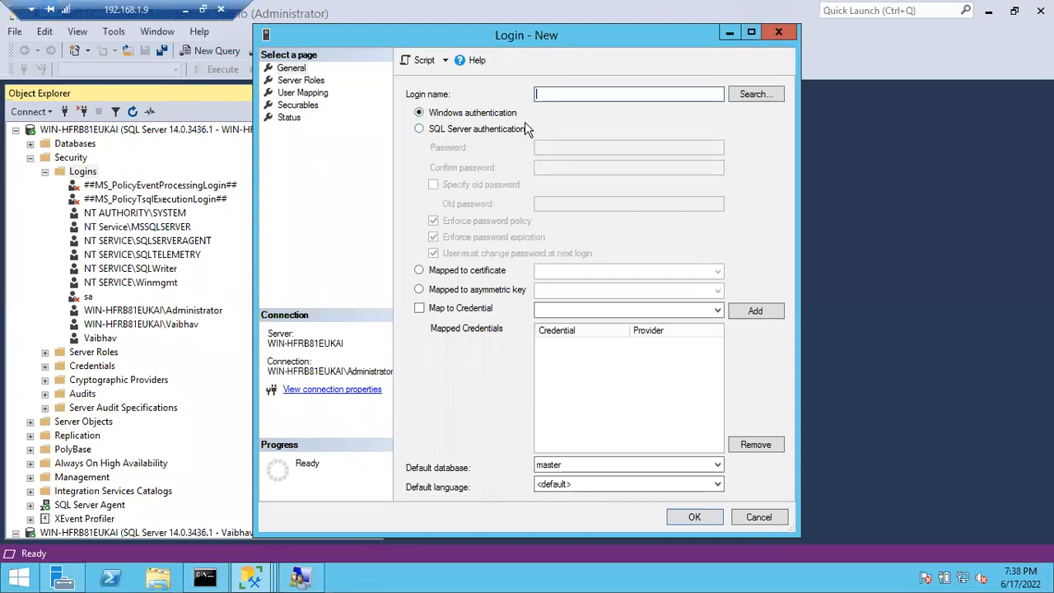
left_click(768, 521)
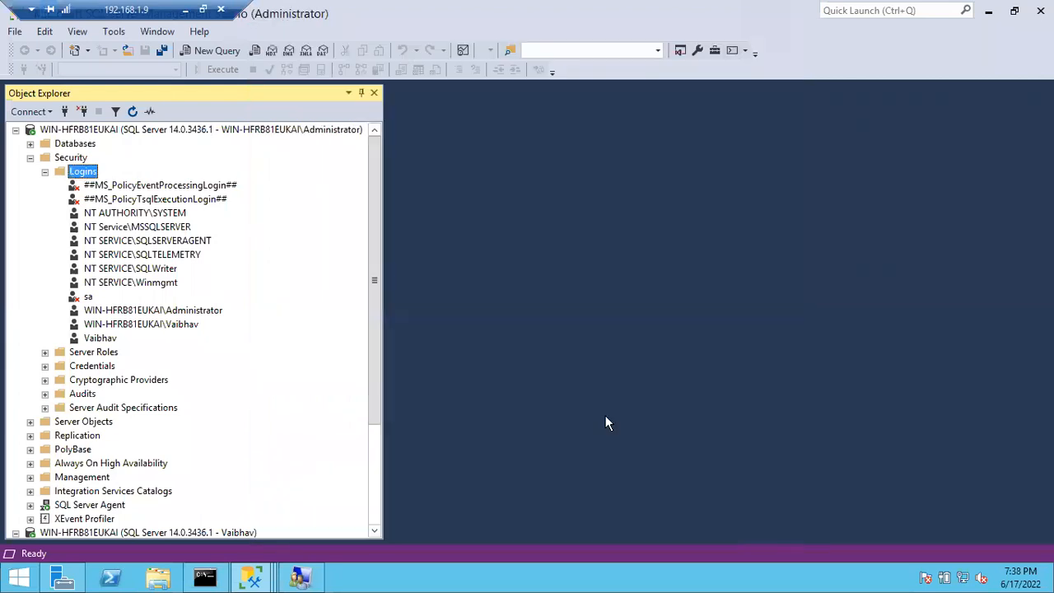
Step: Switch to the Notepad notes and review the Windows Login prerequisite, leaving the cursor at the end of that line
left_click(186, 11)
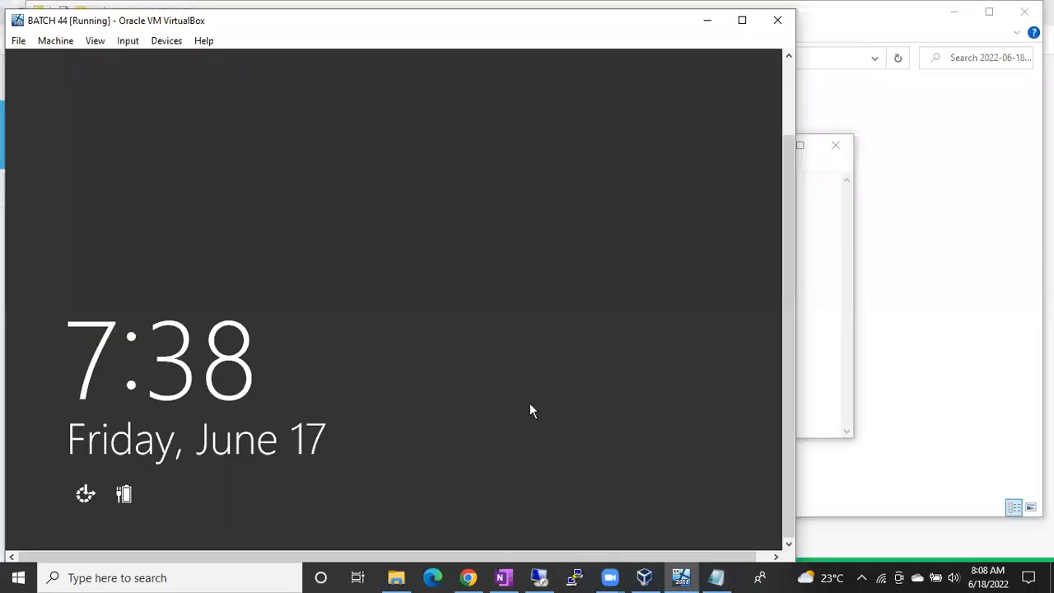
left_click(721, 574)
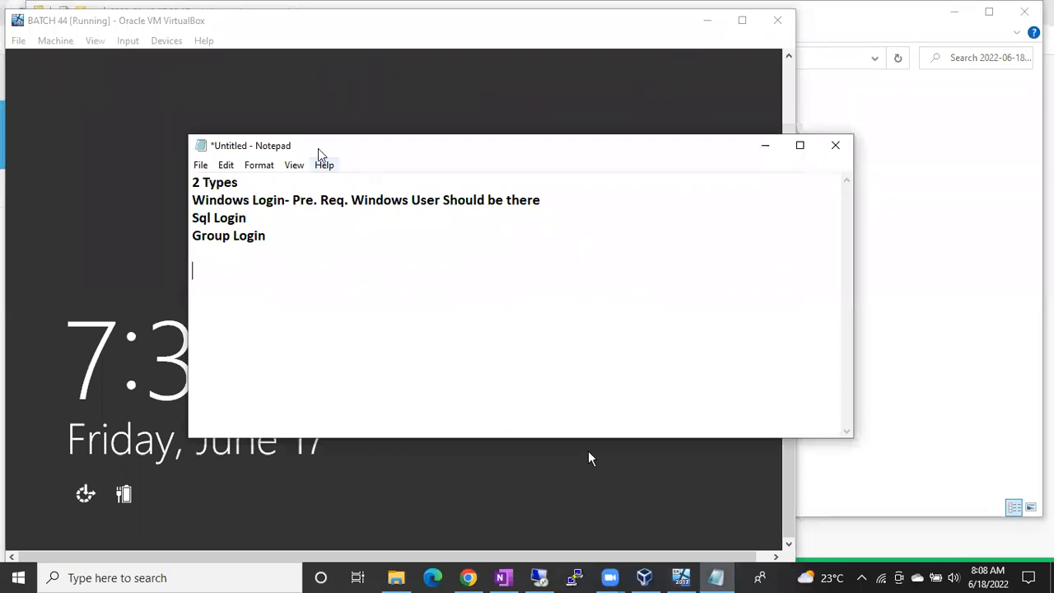
left_click_drag(293, 201, 558, 199)
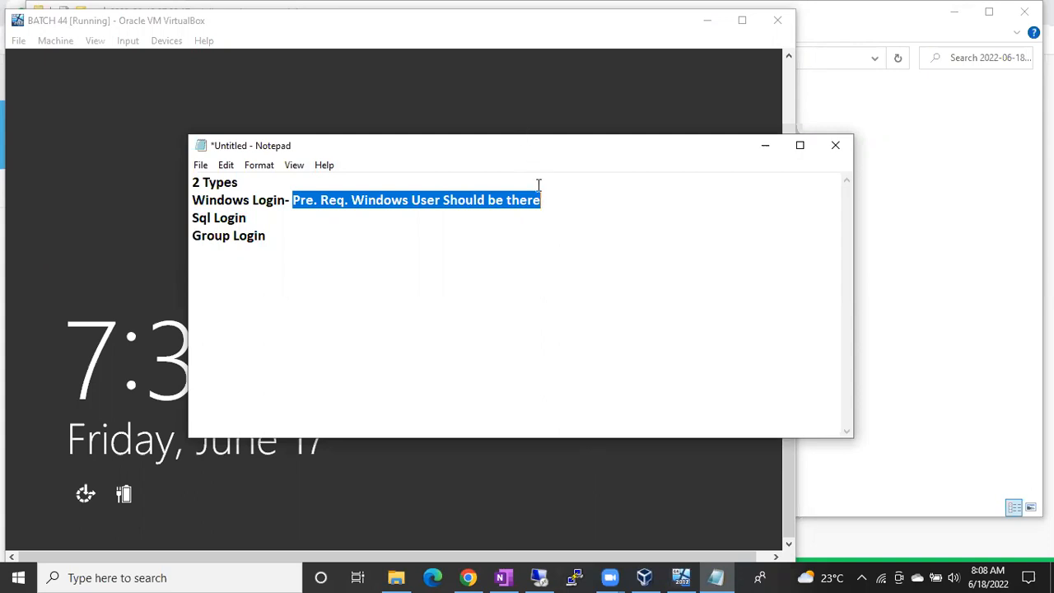
left_click(553, 199)
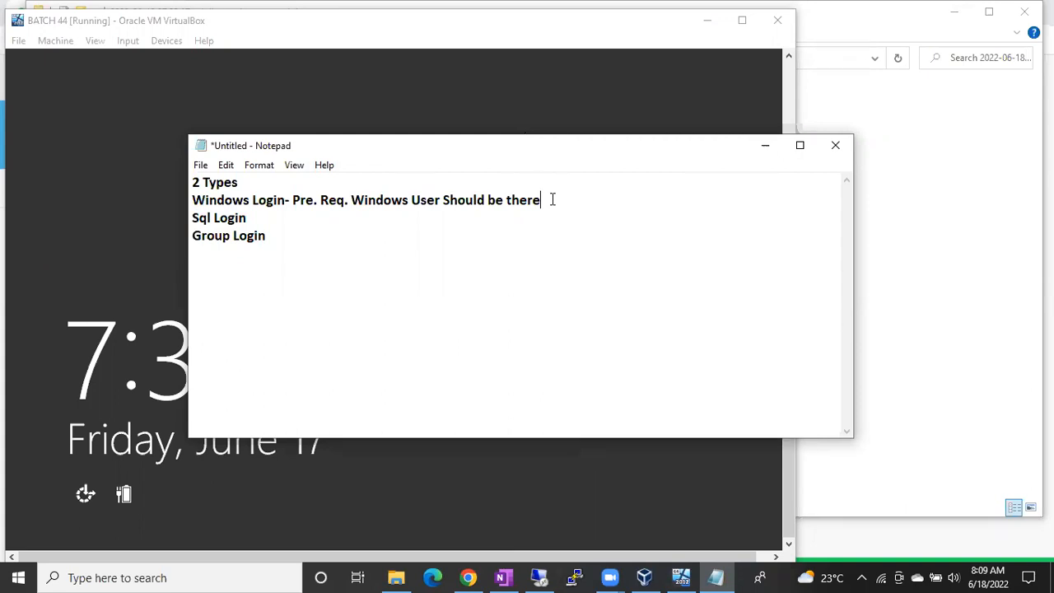
Step: Return to the remote Management Studio session and examine the built-in service logins and the SQL login in the Logins folder
left_click(540, 577)
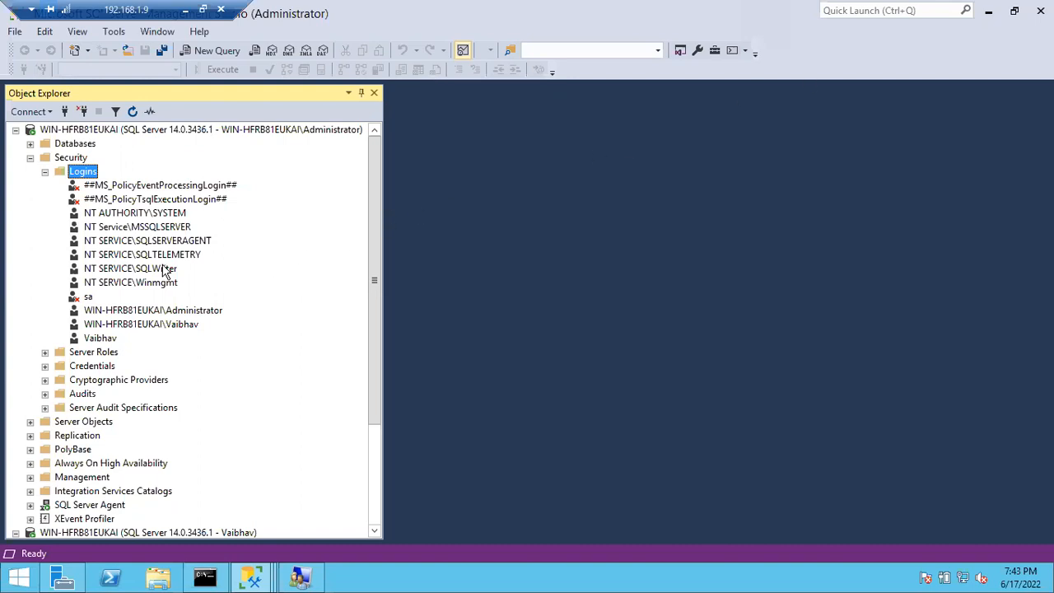
left_click(45, 171)
left_click(45, 171)
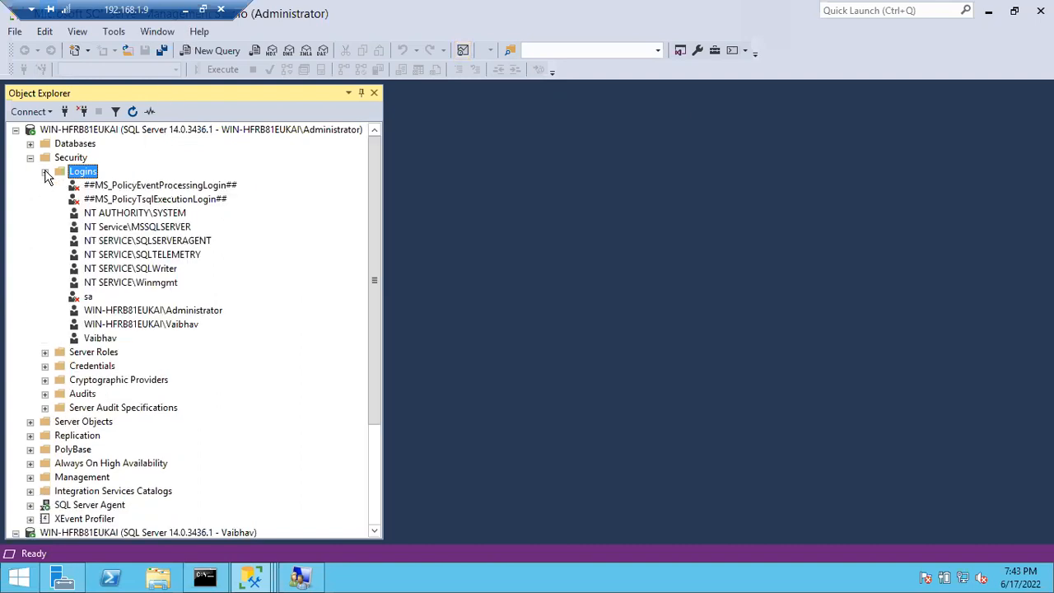
left_click(120, 257)
left_click(115, 272)
left_click(116, 282)
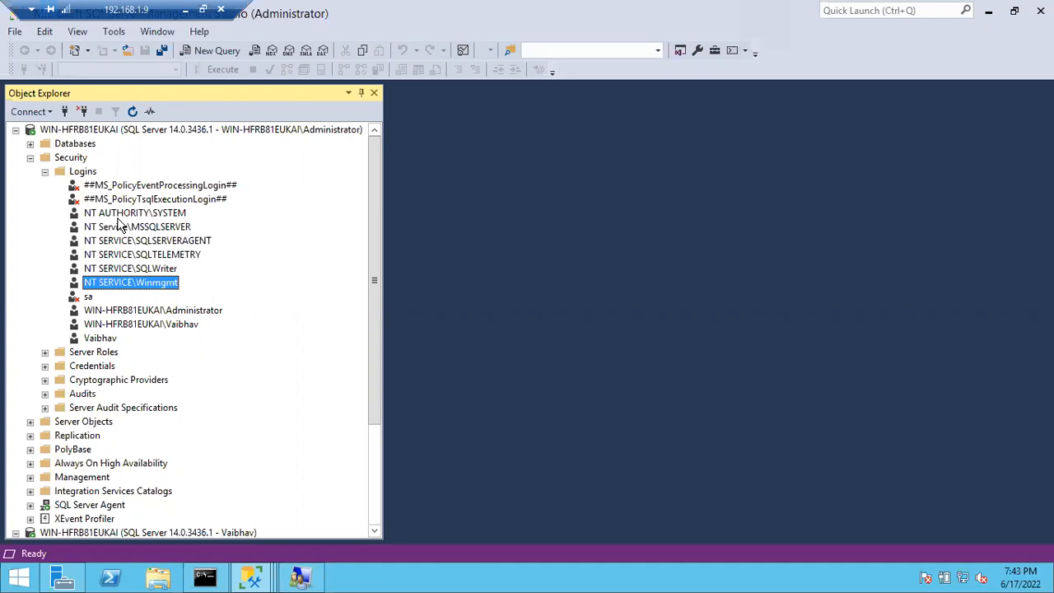
left_click(106, 340)
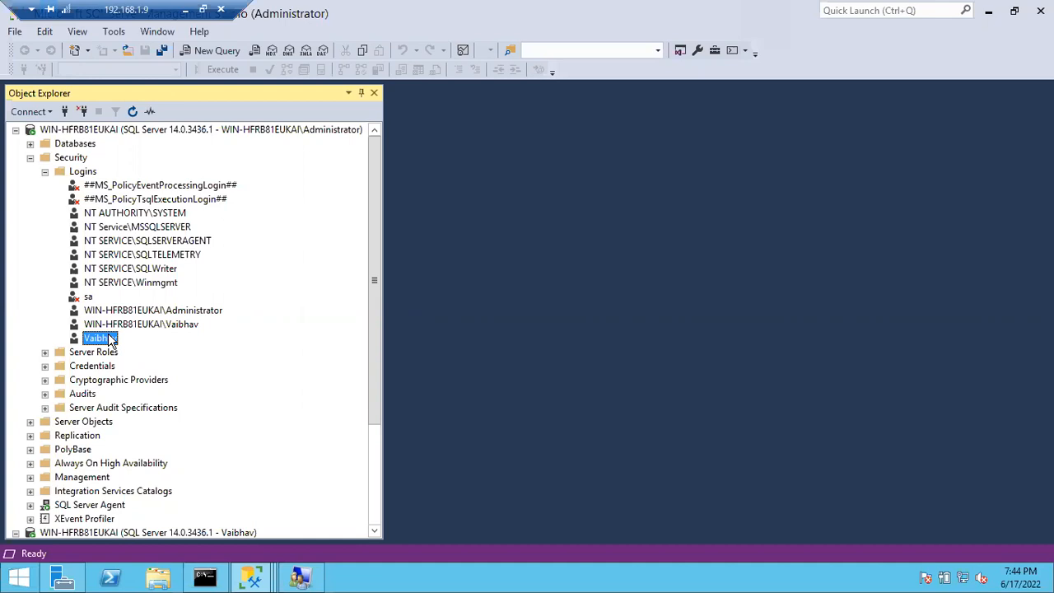
Step: Switch to the Notepad notes and add the line "Group of Windnows Logins" below the Group Login entry
left_click(184, 10)
left_click(318, 264)
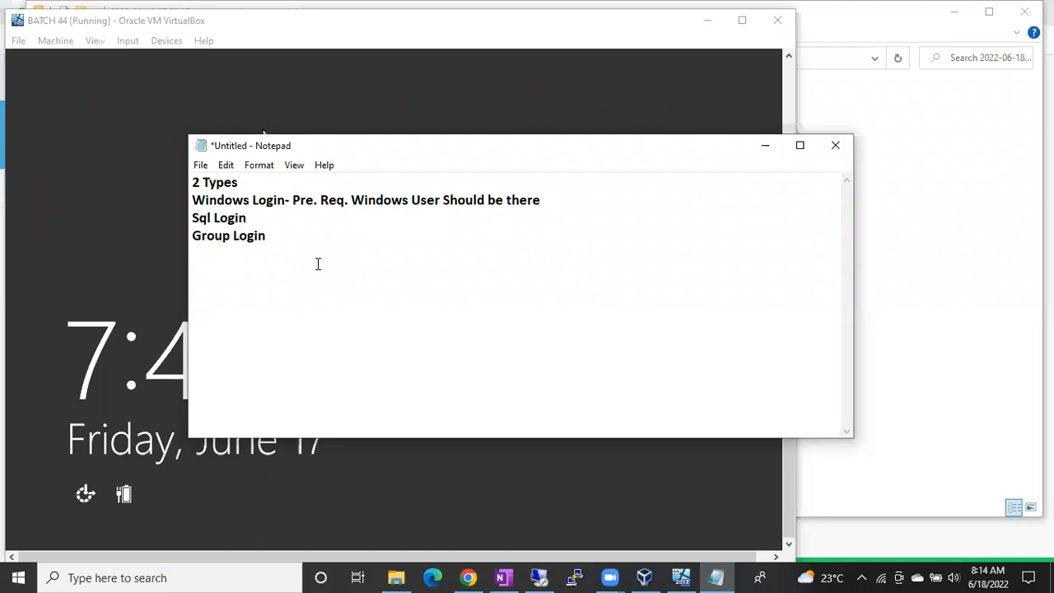
type("Group of Windnows ")
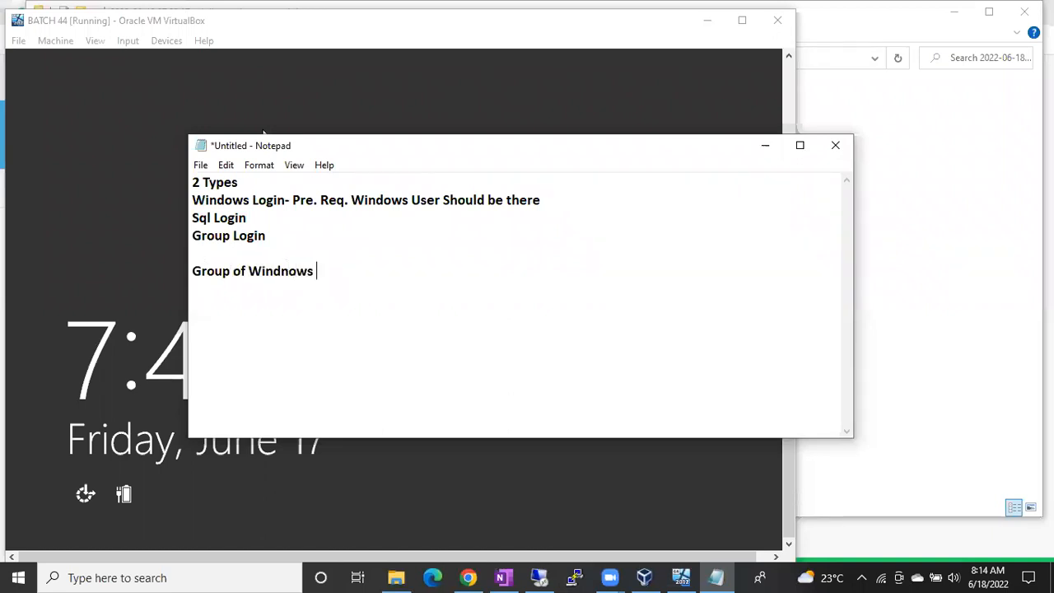
type("Logins")
Step: Review the group login definition in the notes against the Group Login and Windows Login entries
left_click_drag(248, 271, 371, 279)
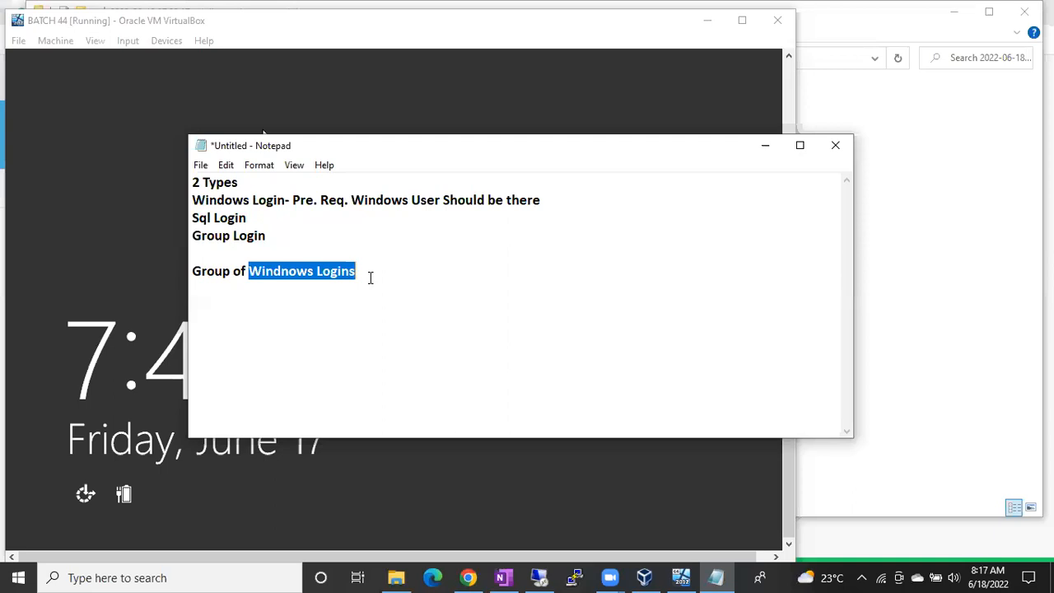
left_click_drag(370, 277, 249, 275)
left_click(196, 275)
left_click_drag(196, 274, 223, 274)
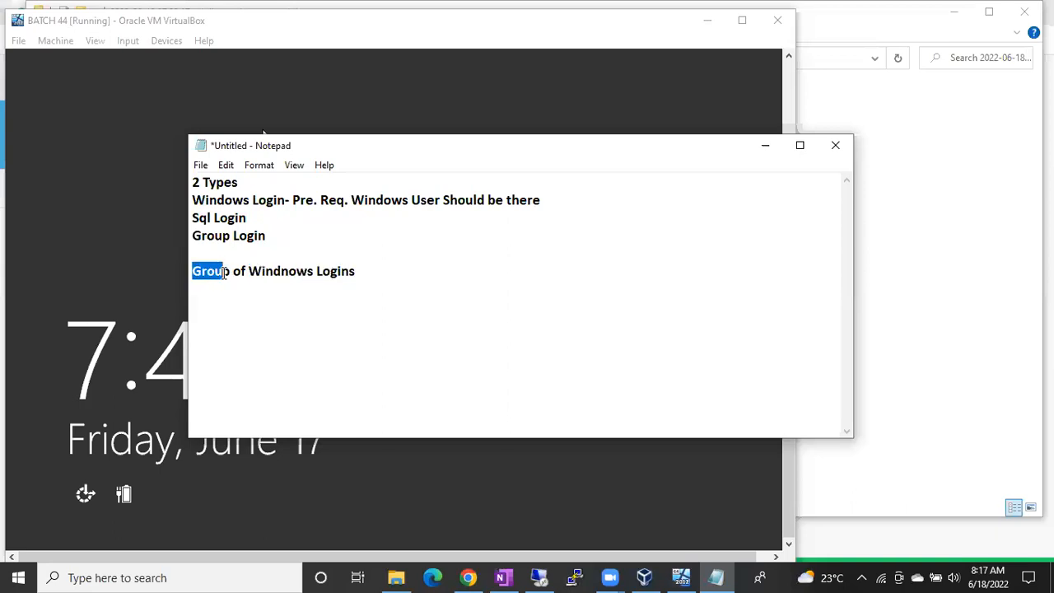
left_click_drag(193, 236, 267, 235)
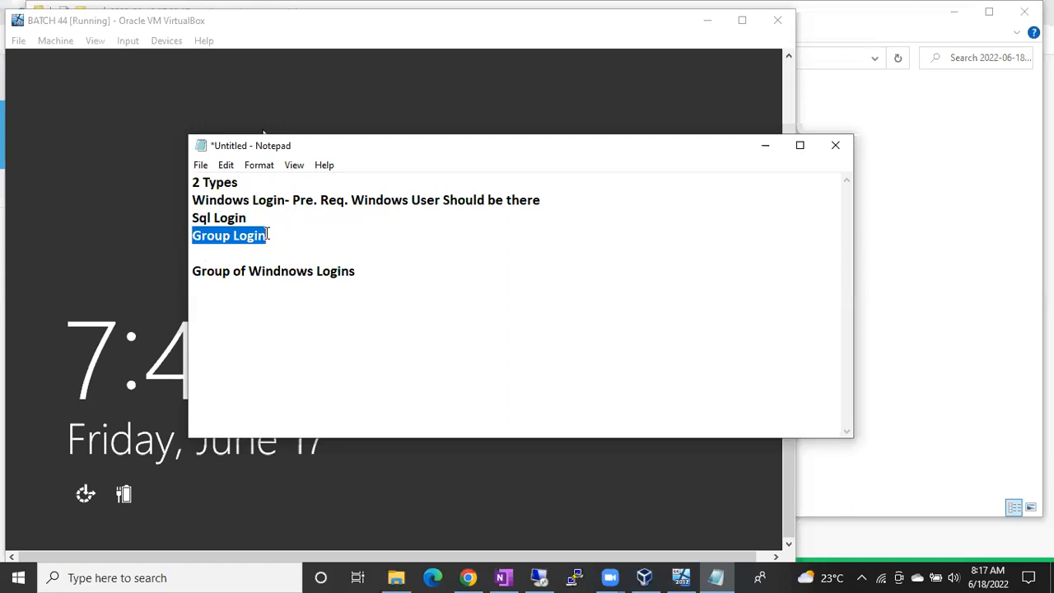
left_click_drag(194, 272, 247, 273)
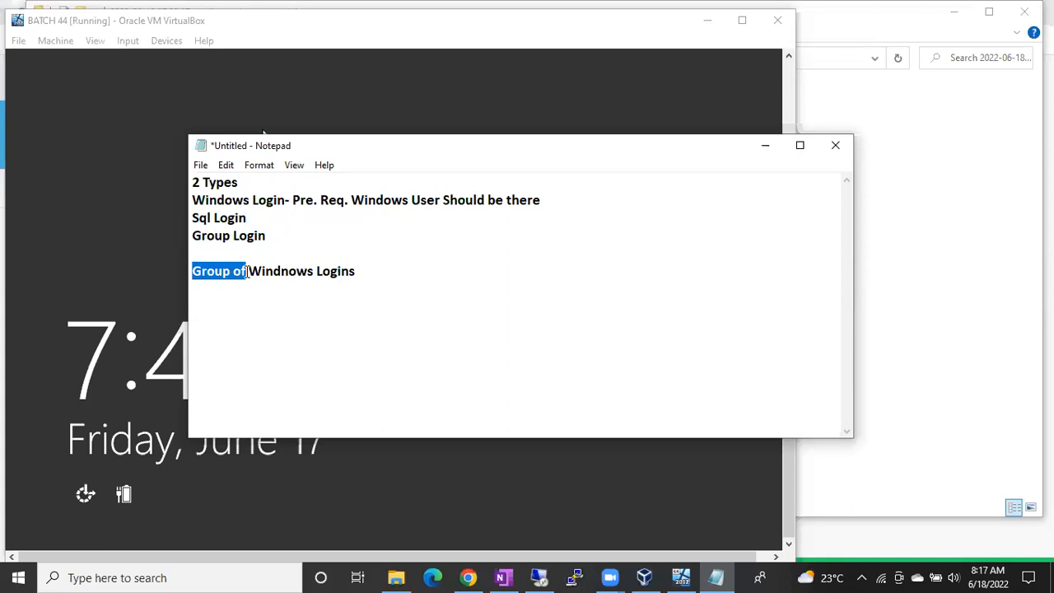
left_click_drag(193, 200, 265, 200)
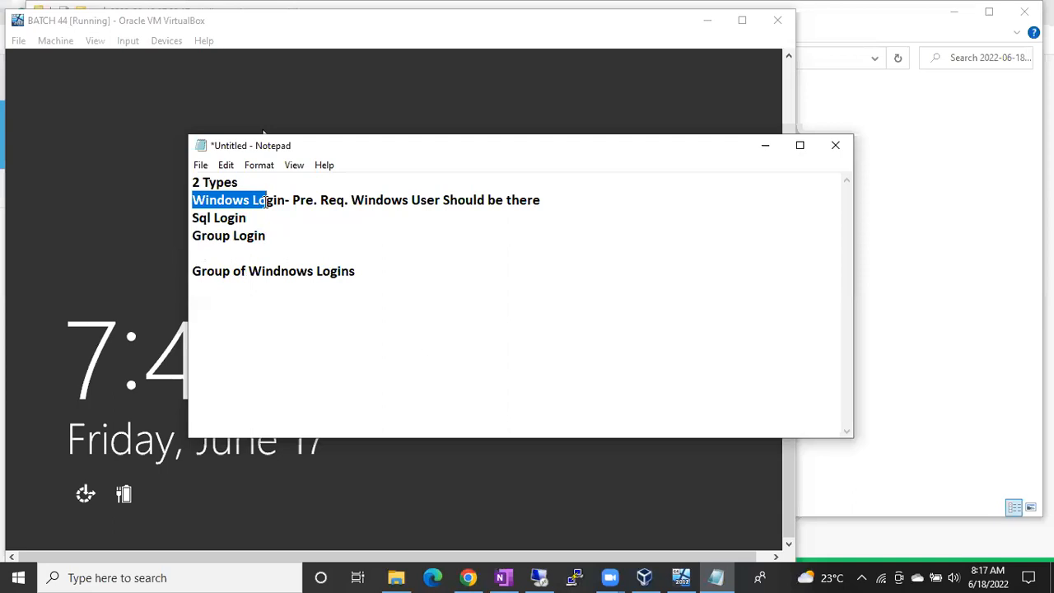
left_click(261, 206)
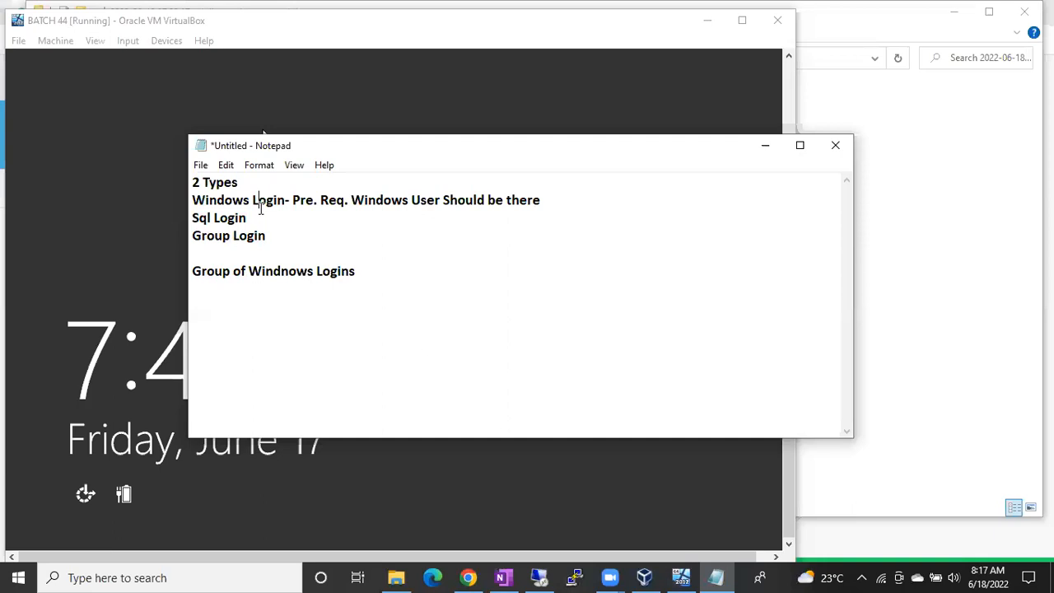
left_click_drag(205, 272, 323, 272)
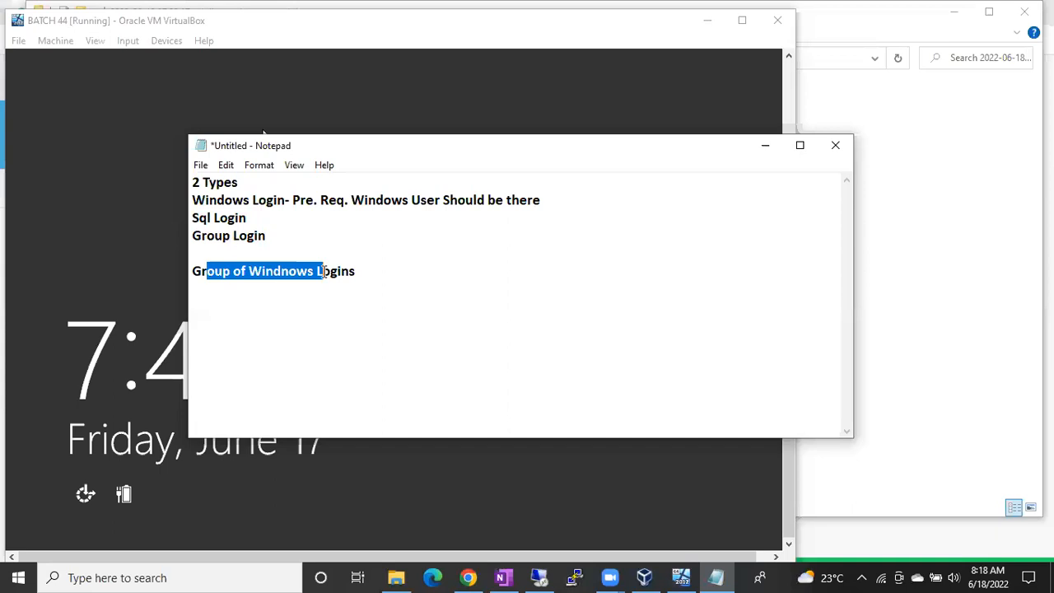
left_click(745, 62)
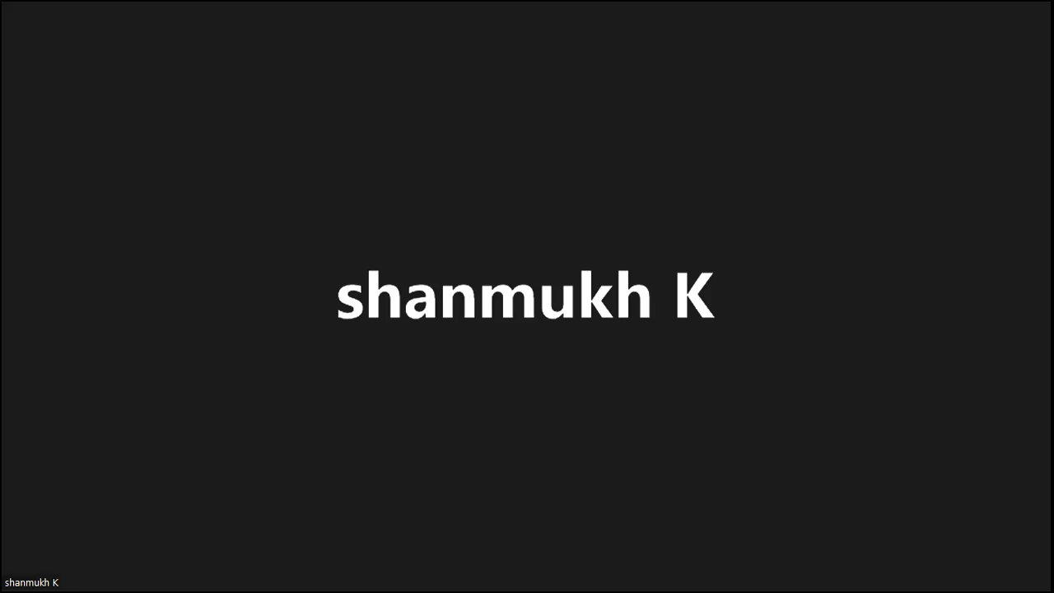